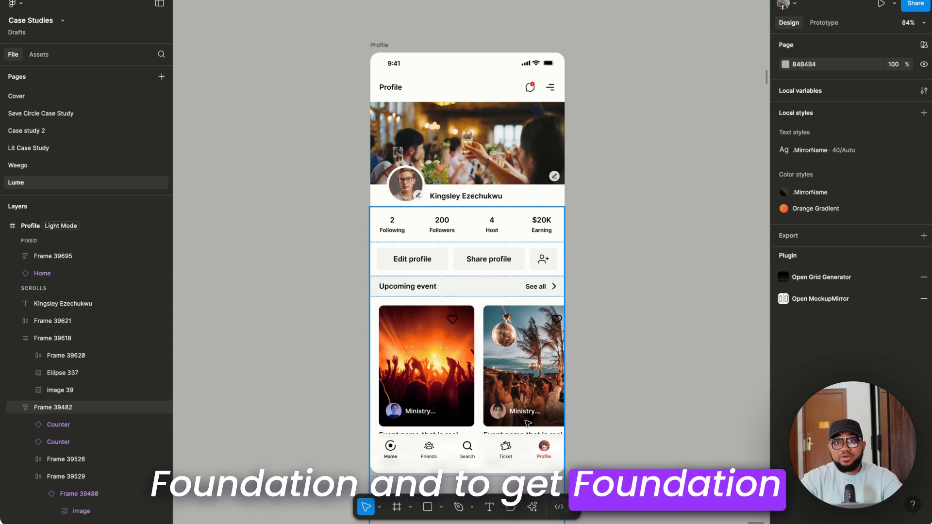
- Find 'founda' under Plugins & widgets and run Foundation: Color Generator
click(532, 507)
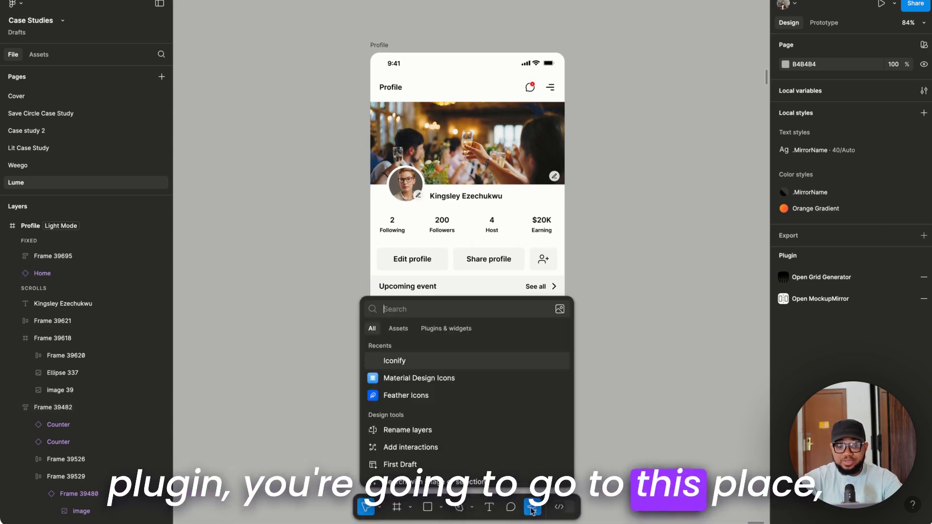
click(448, 329)
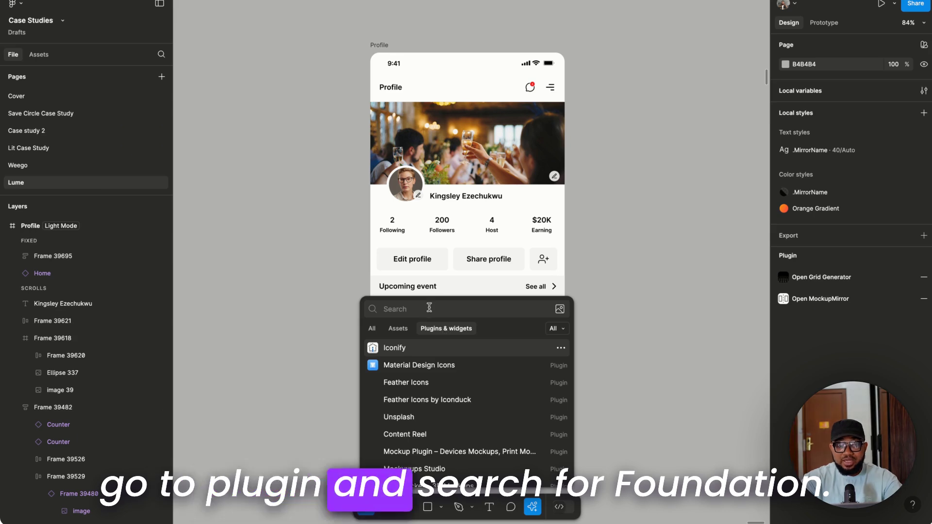
text(founda)
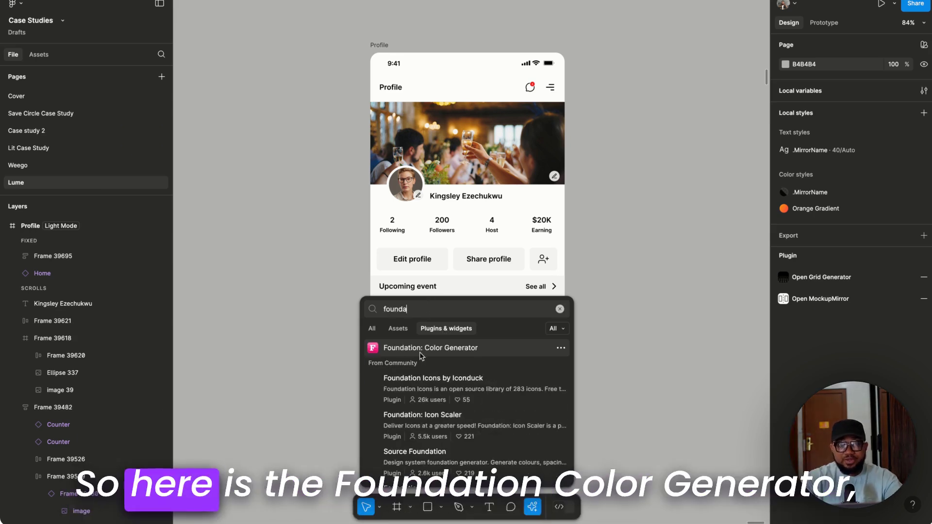
click(420, 353)
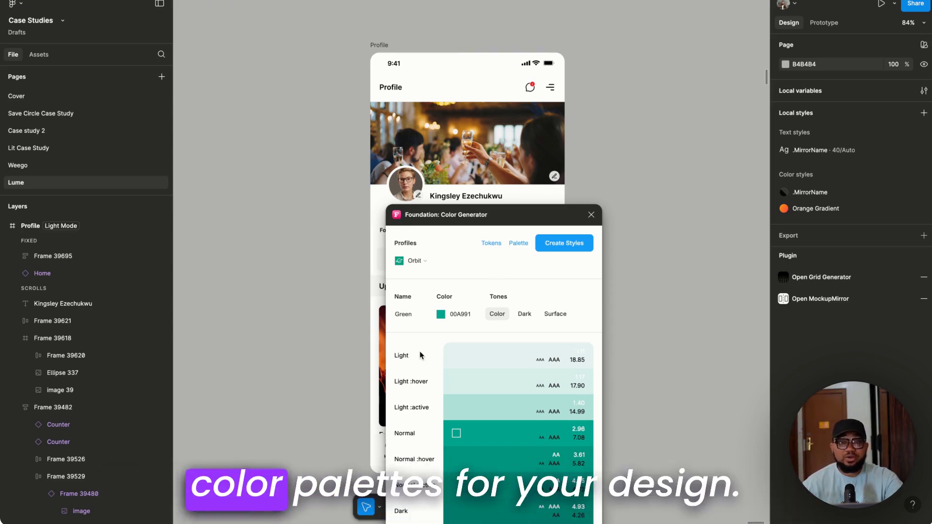
- Move the plugin window aside and change the base colour from green to blue 0384FC
drag(509, 214, 722, 62)
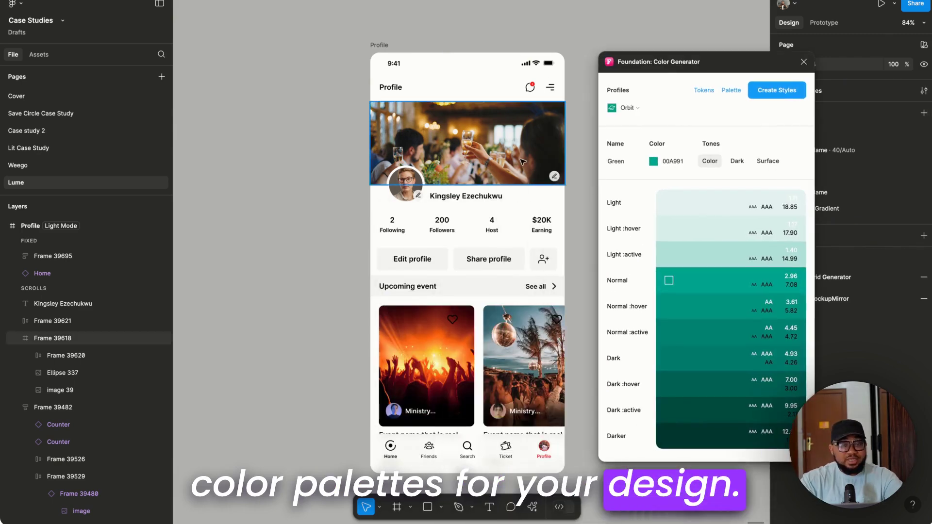
scroll(522, 162, right, 3)
scroll(522, 162, down, 1)
scroll(522, 162, right, 1)
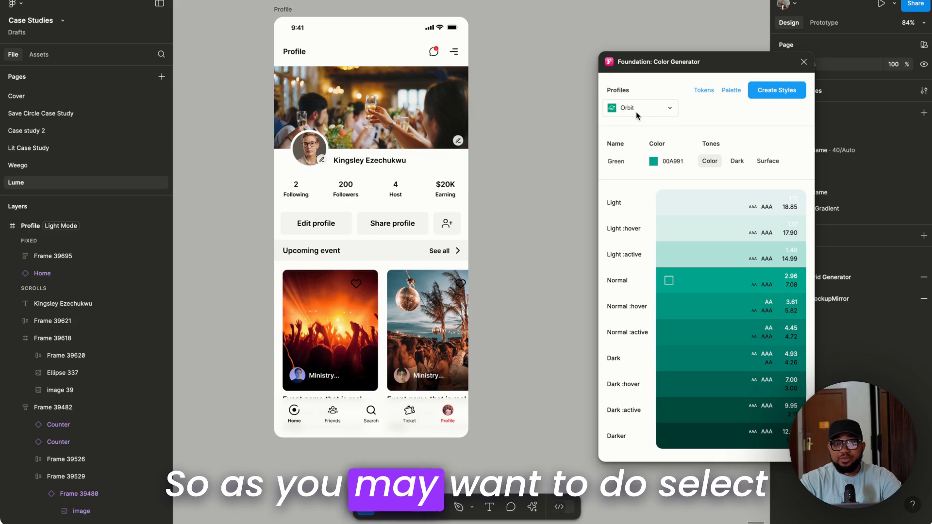
click(653, 162)
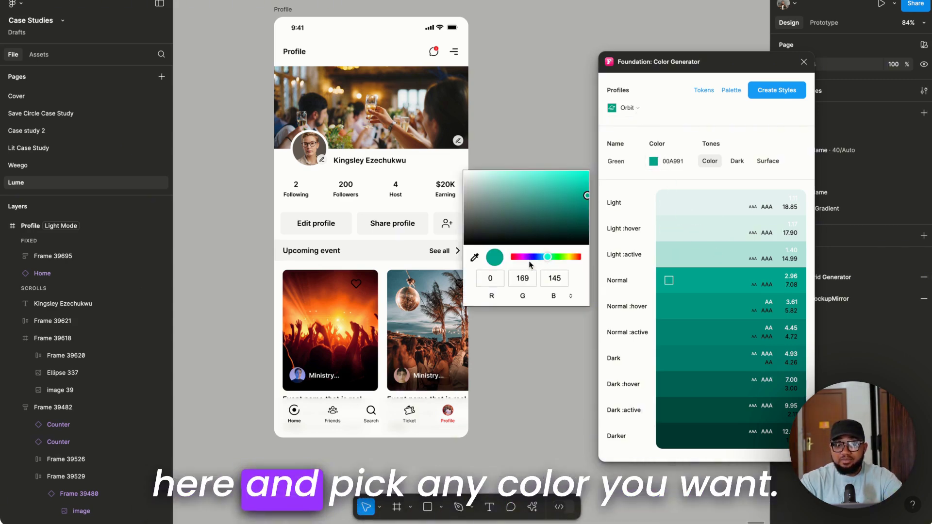
drag(547, 256, 529, 257)
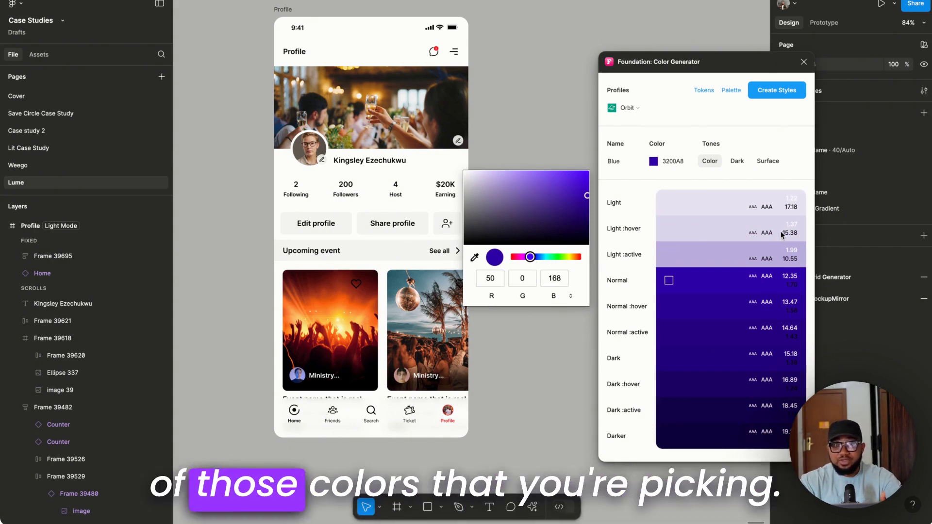
drag(530, 257, 516, 258)
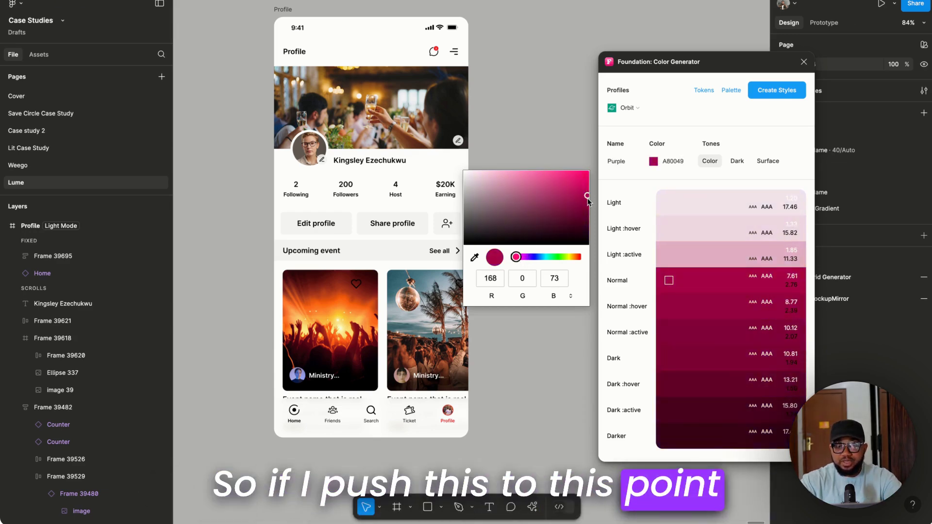
drag(588, 200, 586, 173)
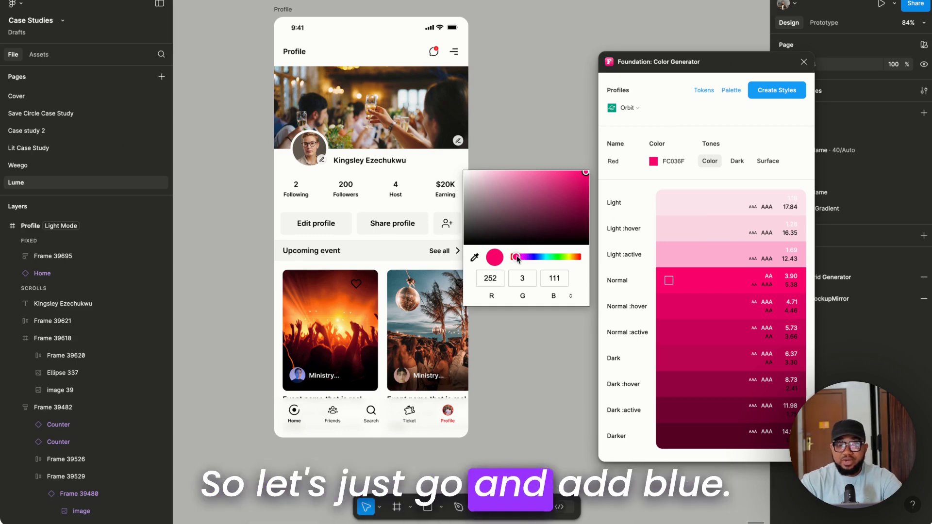
drag(516, 257, 540, 257)
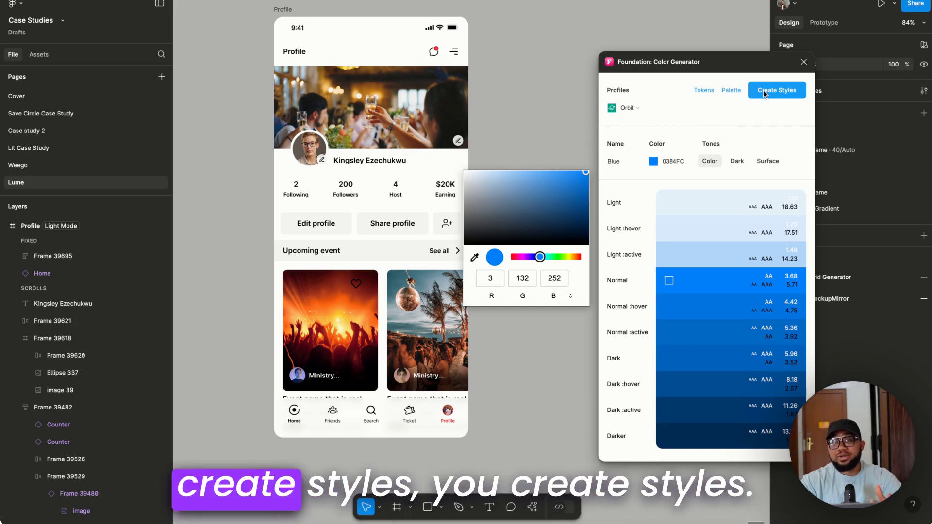
- Generate the Blue tone palette frame, then delete that frame from the canvas
click(685, 108)
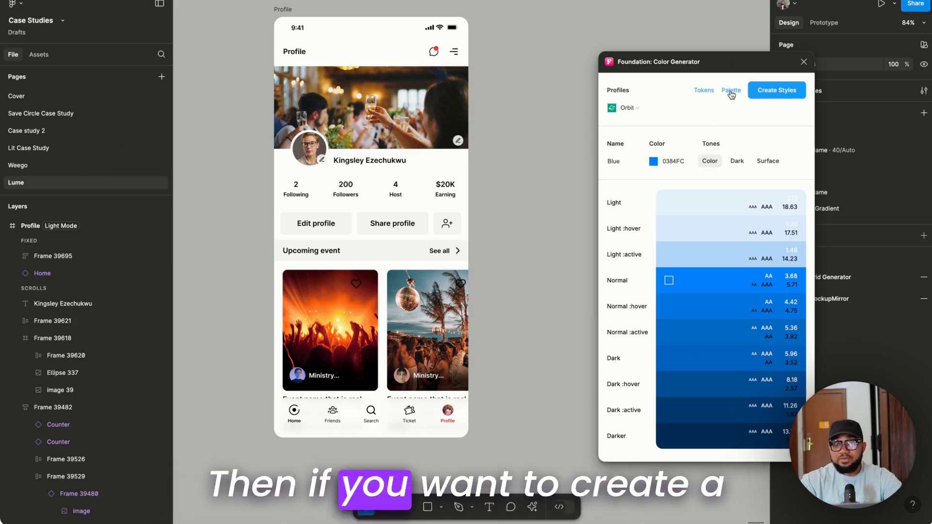
mouse_move(698, 326)
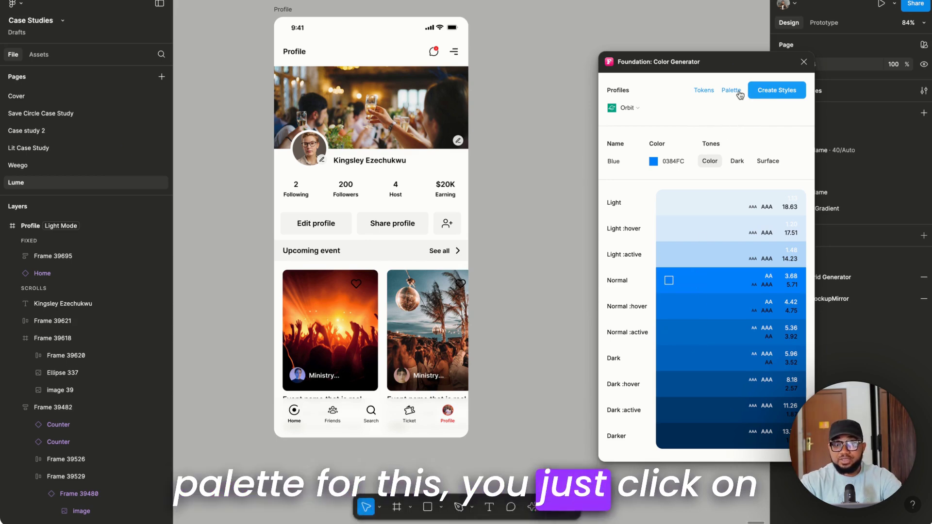
click(736, 91)
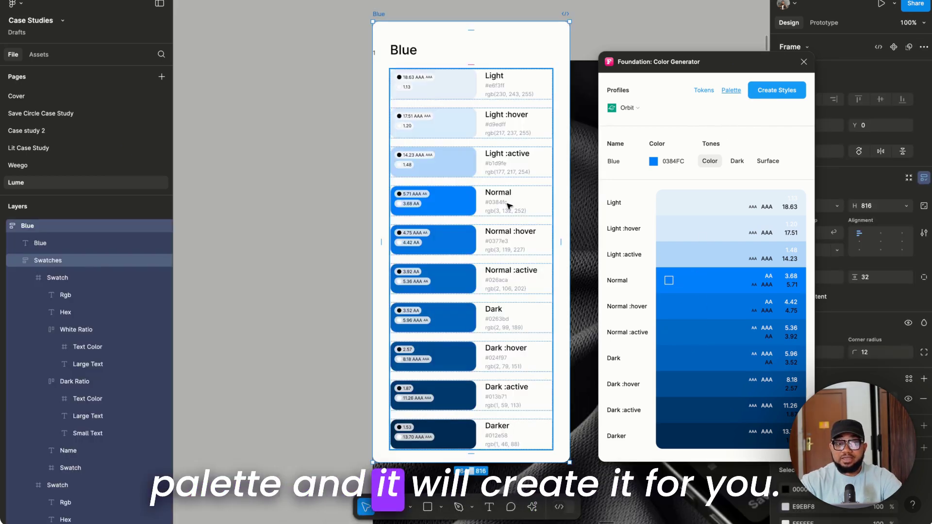
drag(375, 17, 318, 20)
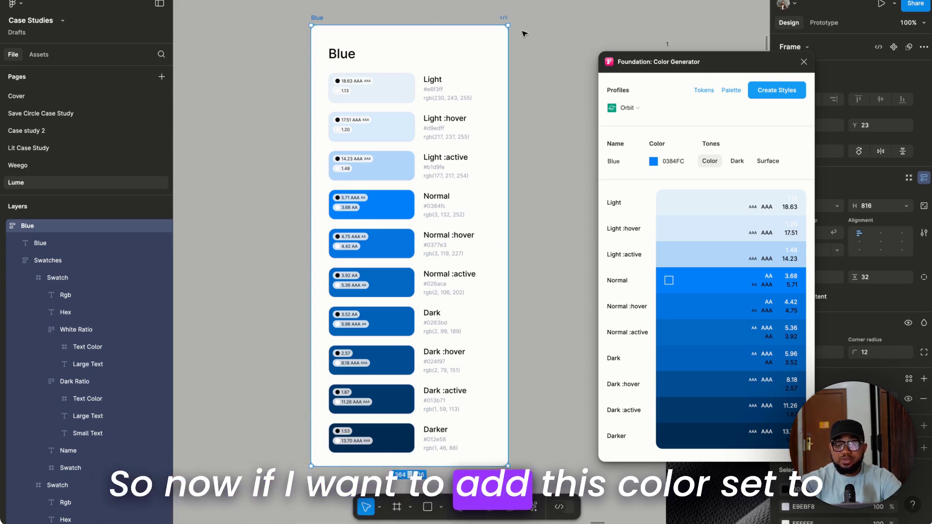
key(Delete)
mouse_move(706, 332)
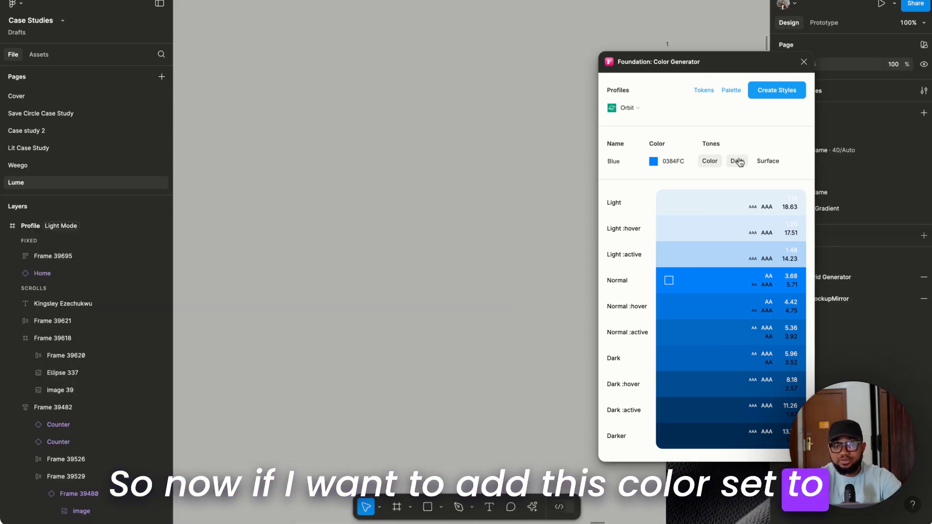
- Create the ten Foundation/Blue colour styles, Light through Darker, and view them in Local styles
click(769, 90)
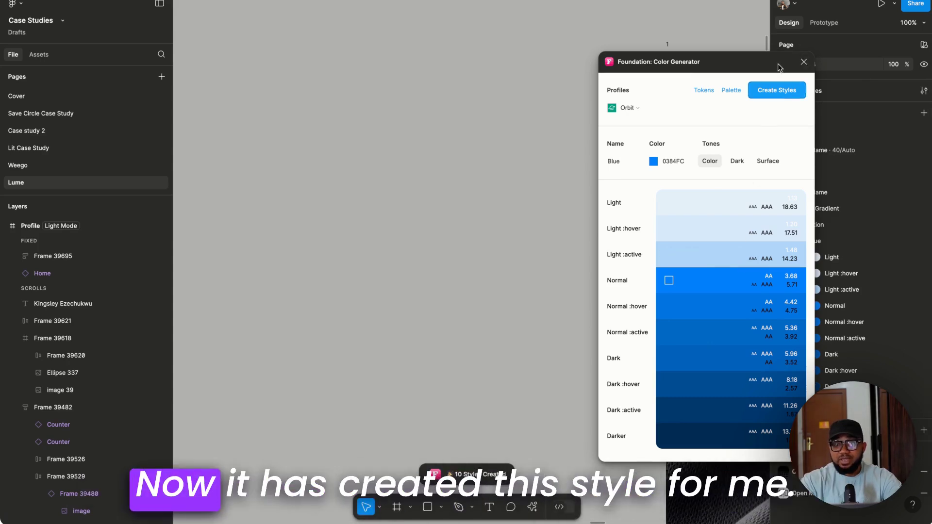
drag(778, 64, 555, 60)
scroll(731, 150, down, 3)
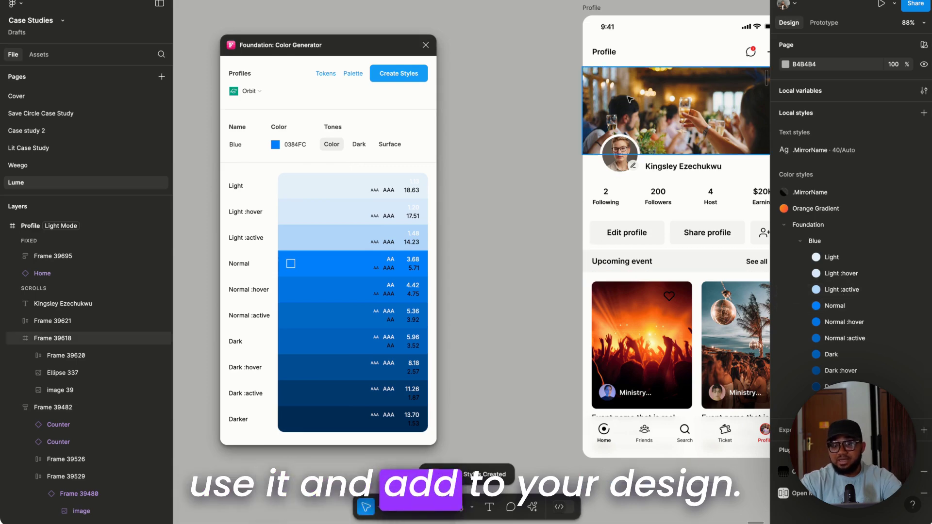
- Fill header Frame 39695 with the Foundation/Blue Dark library colour style
click(695, 53)
scroll(695, 52, right, 3)
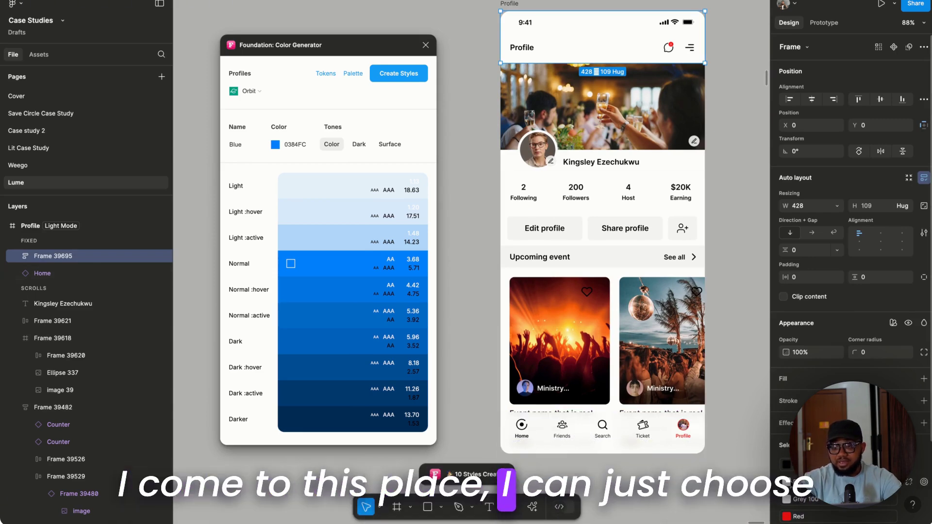
click(786, 483)
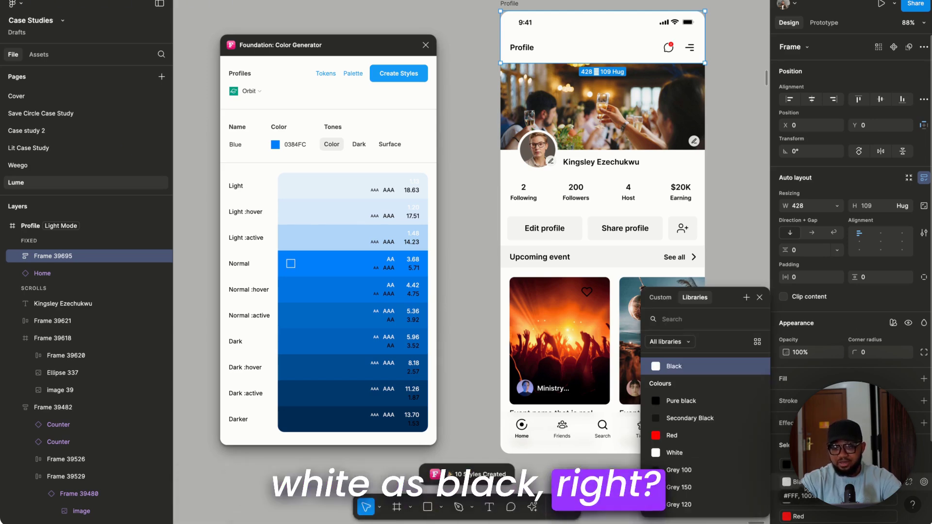
scroll(688, 368, down, 10)
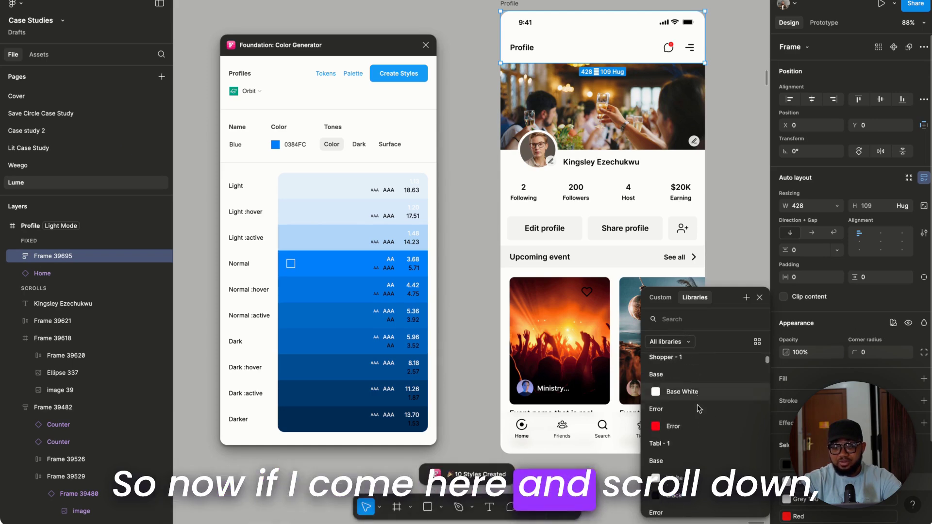
scroll(693, 388, down, 6)
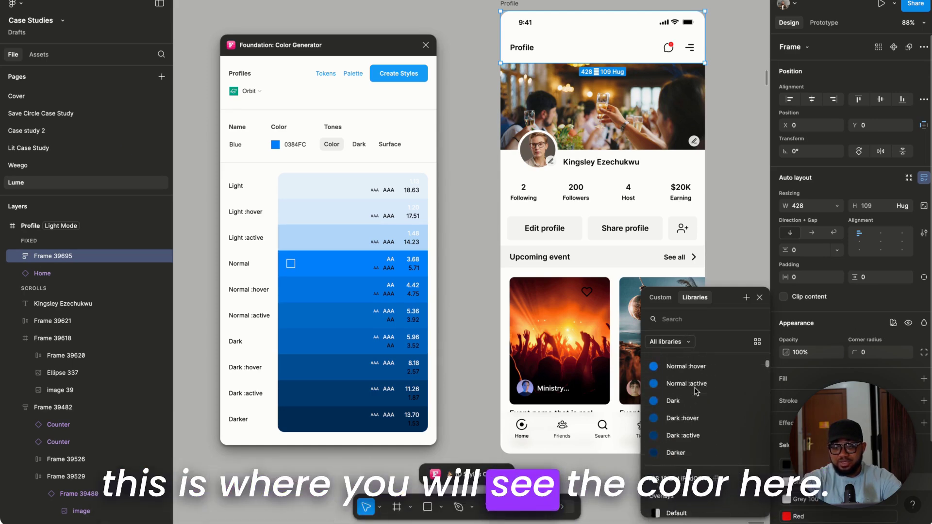
scroll(670, 376, up, 3)
scroll(684, 386, up, 1)
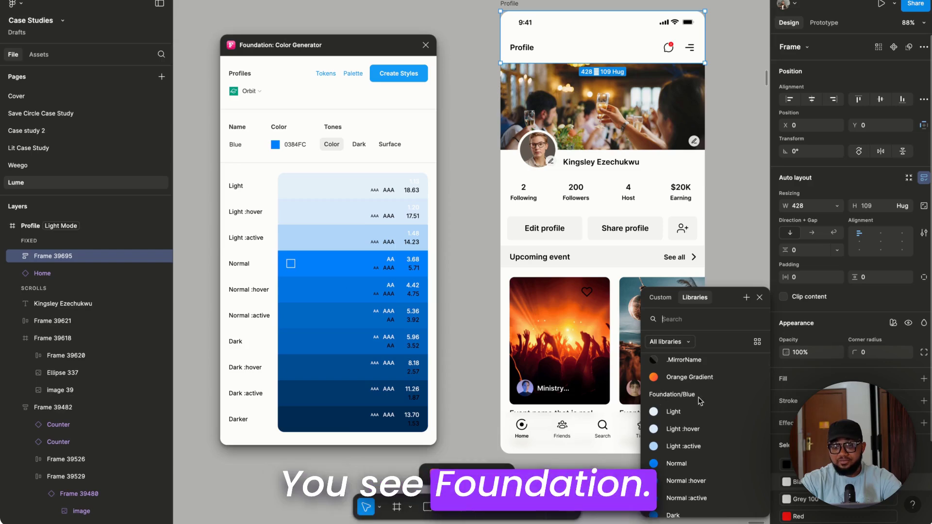
scroll(699, 400, down, 3)
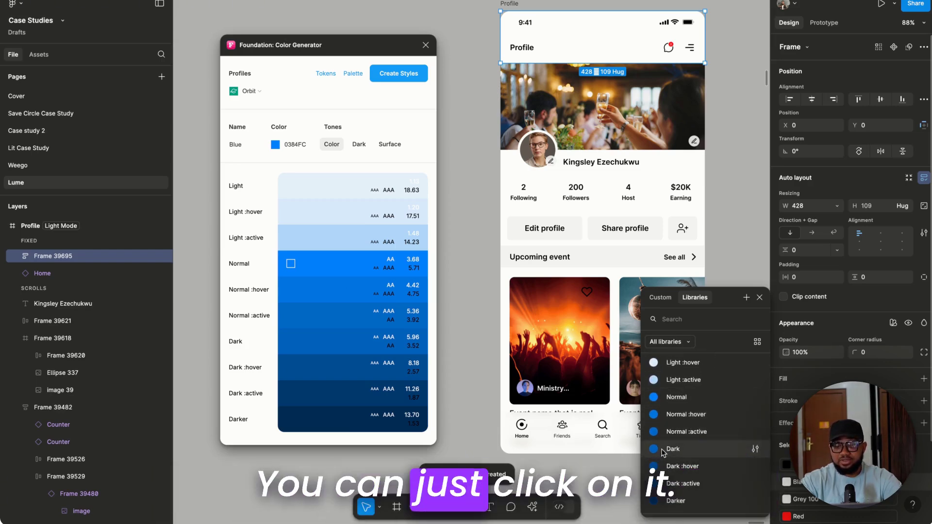
click(663, 450)
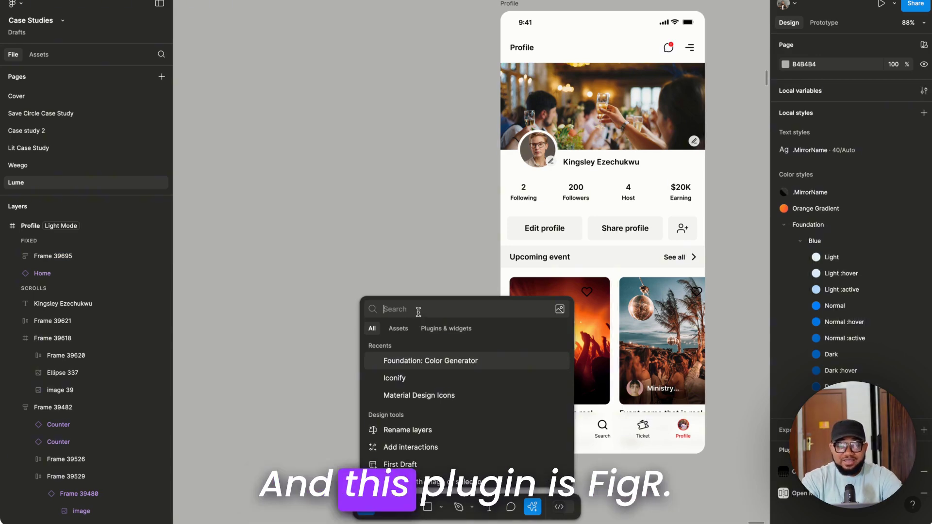
- Launch Figr Identity - Generate Design Systems with AI via the 'fig' search and dock it beside the frame
text(fig)
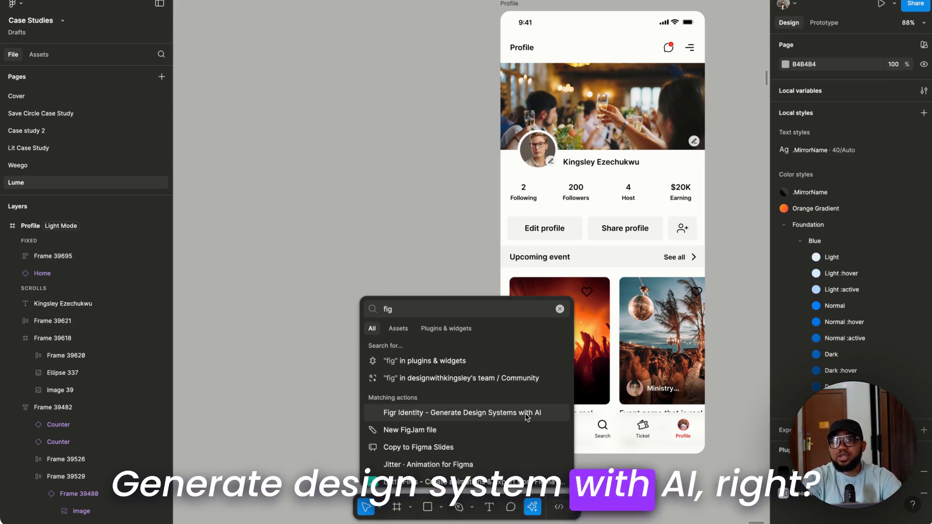
click(411, 415)
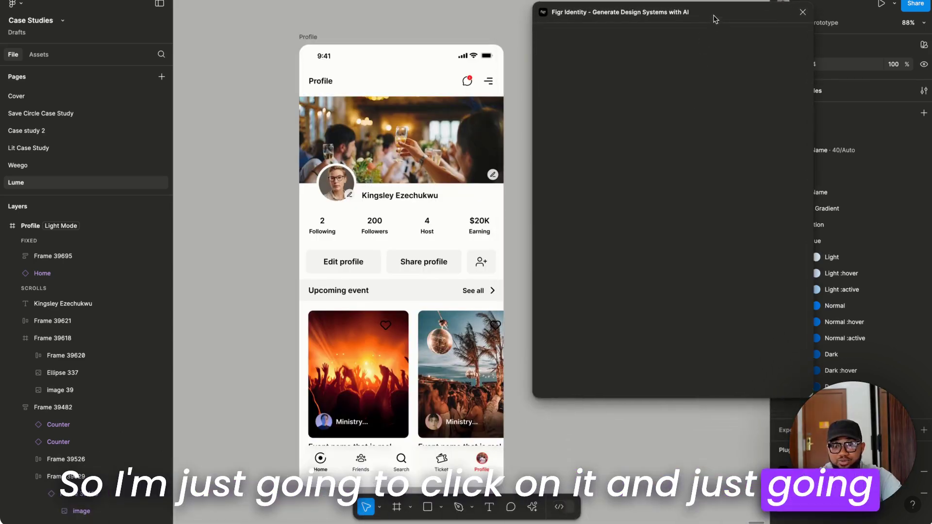
drag(713, 19, 683, 53)
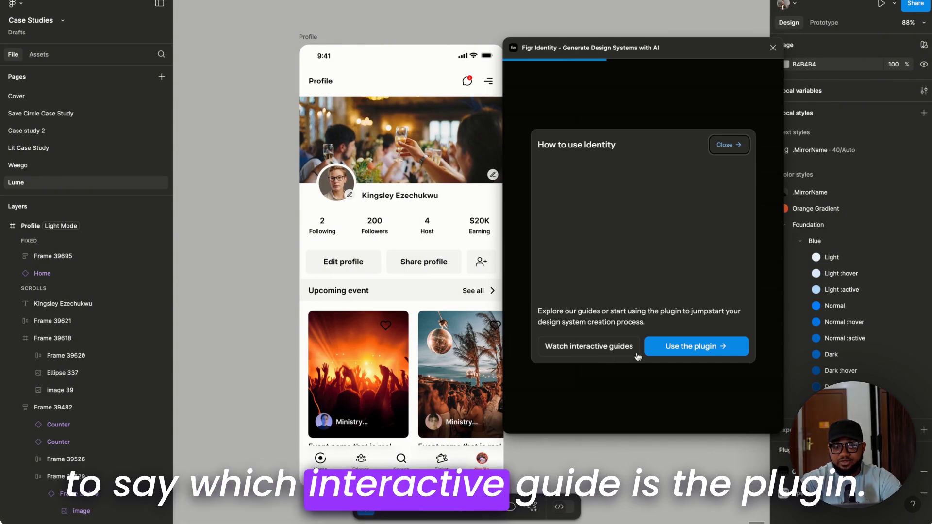
click(687, 352)
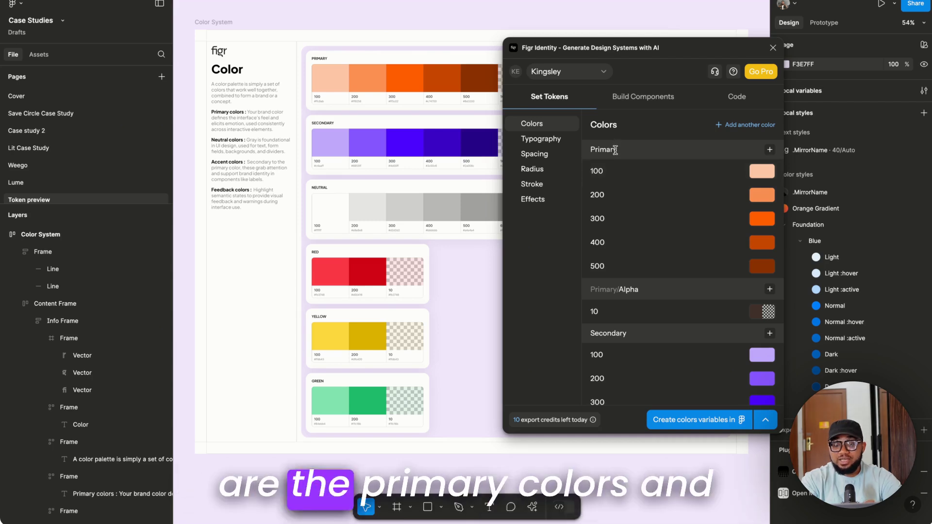
scroll(618, 284, down, 3)
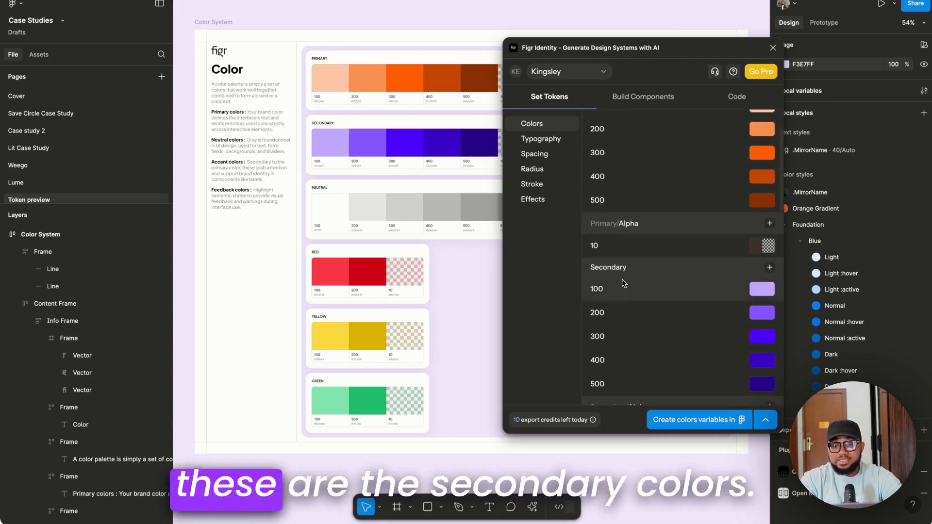
scroll(621, 279, up, 3)
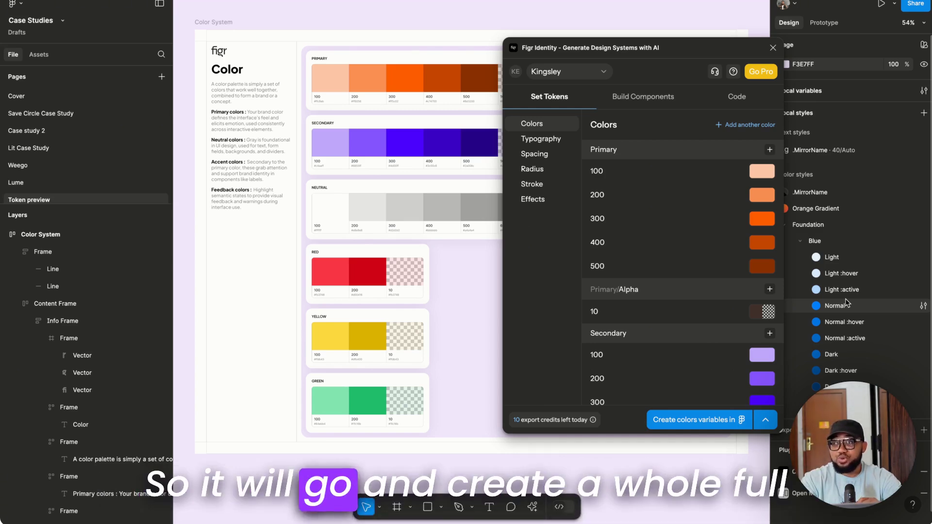
- Recolour Primary 100 to a bright, fully saturated blue and save it
click(753, 173)
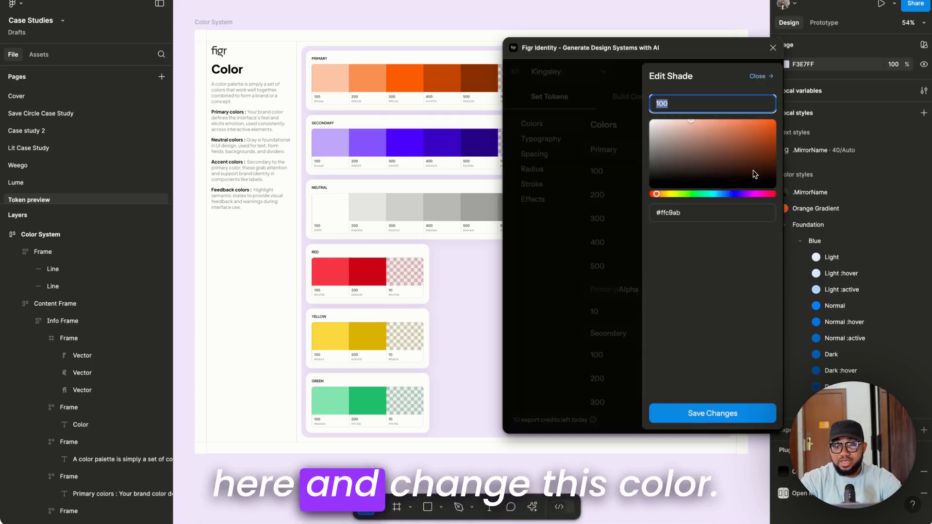
click(691, 123)
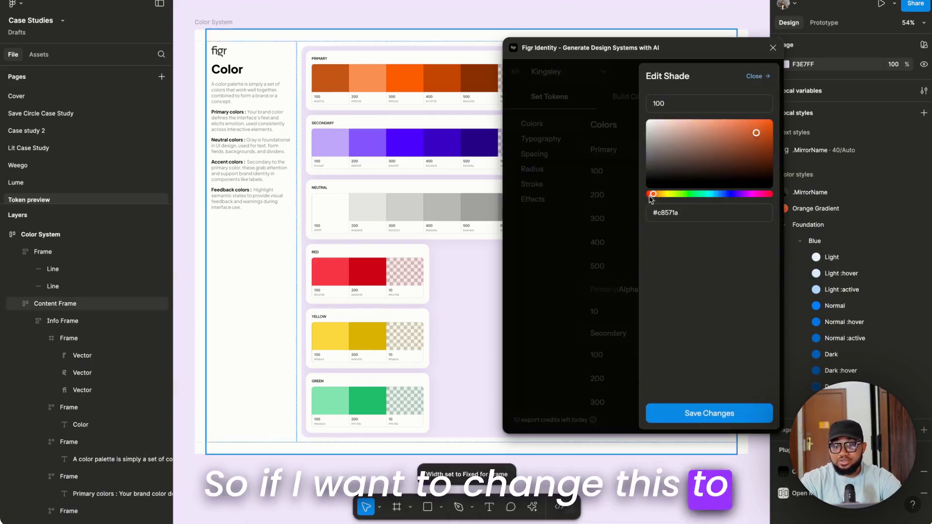
click(670, 194)
drag(671, 194, 725, 204)
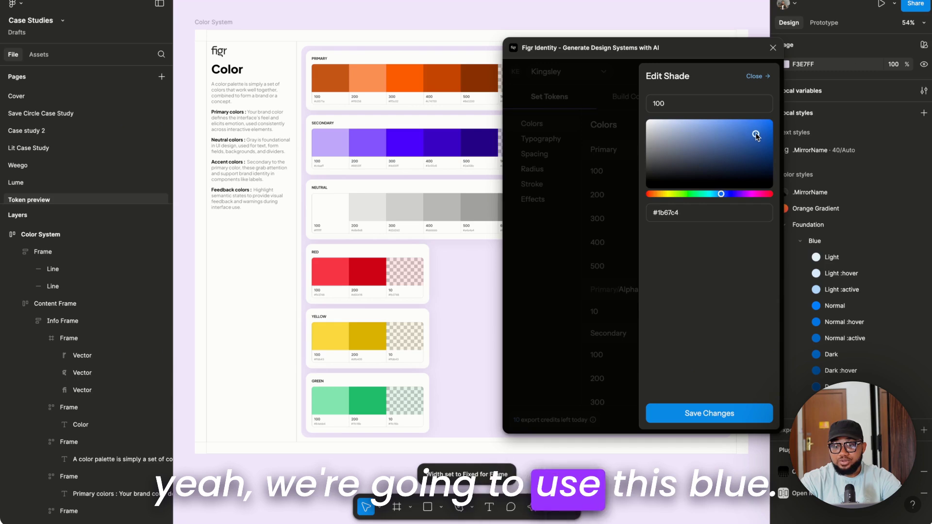
drag(756, 132, 772, 129)
click(332, 87)
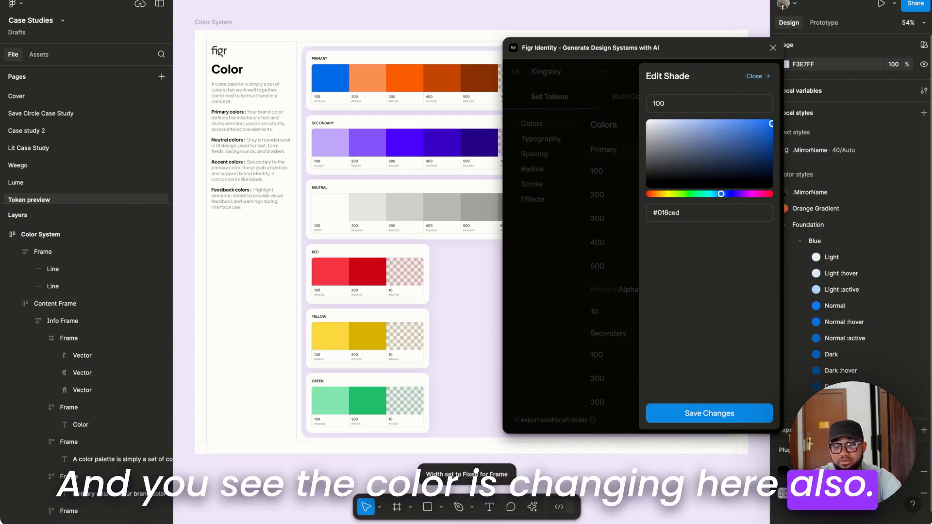
click(719, 413)
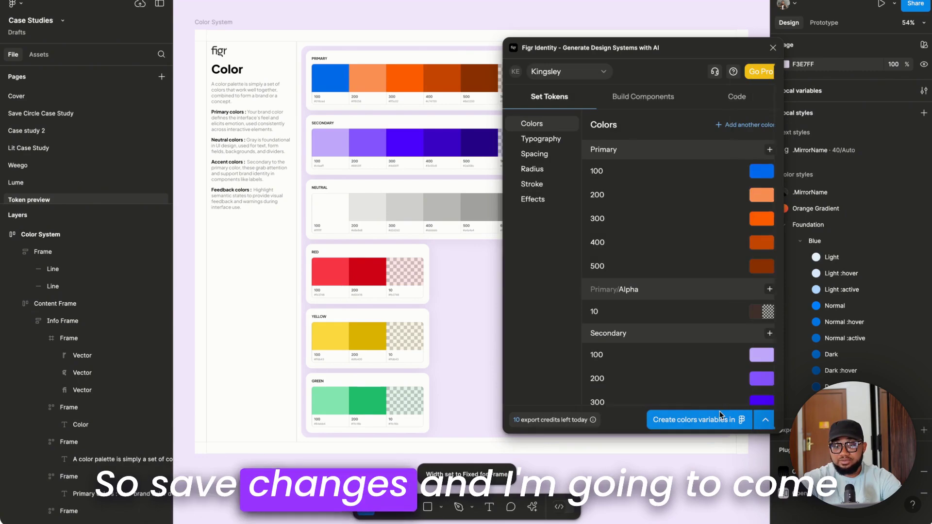
- Save new blue shades for Primary 200 and Primary 300
click(761, 194)
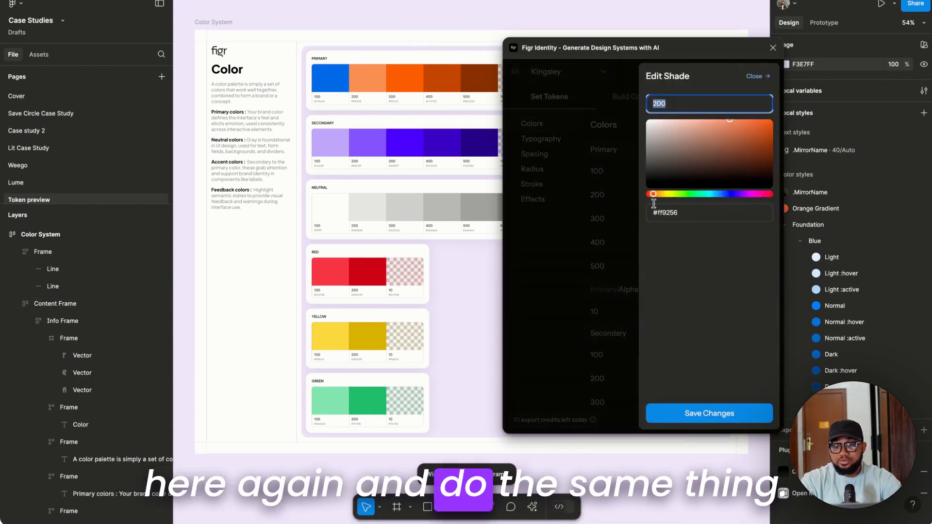
click(717, 414)
click(762, 219)
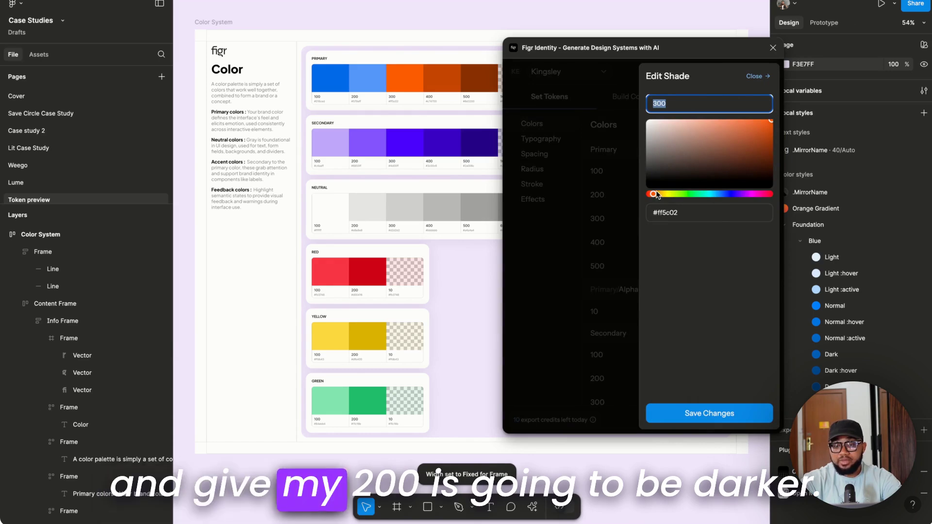
click(709, 420)
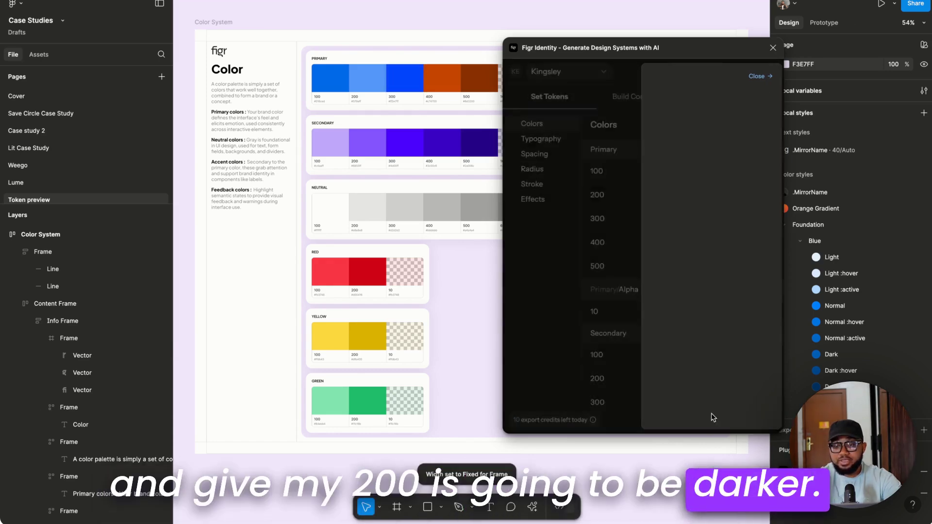
- Give Primary 400 a darker blue and Primary 500 the darkest blue #00518c
click(764, 242)
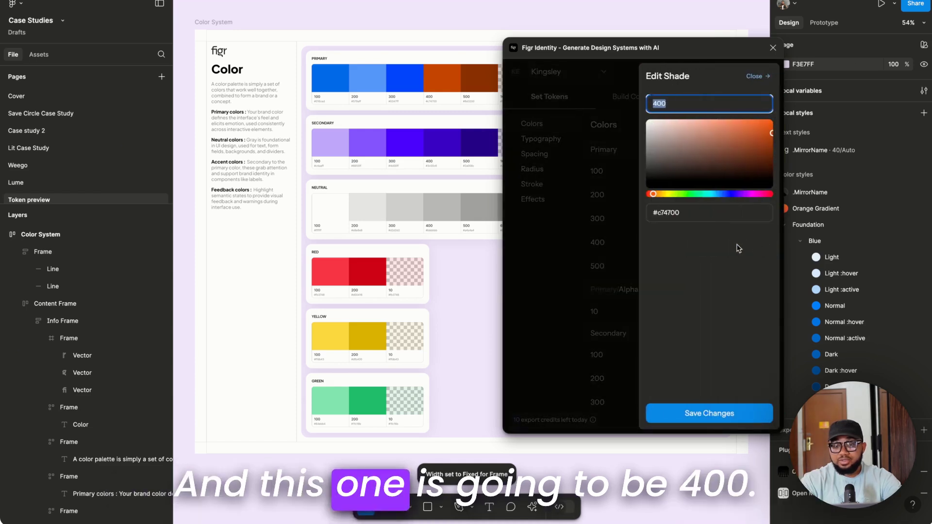
drag(653, 194, 726, 194)
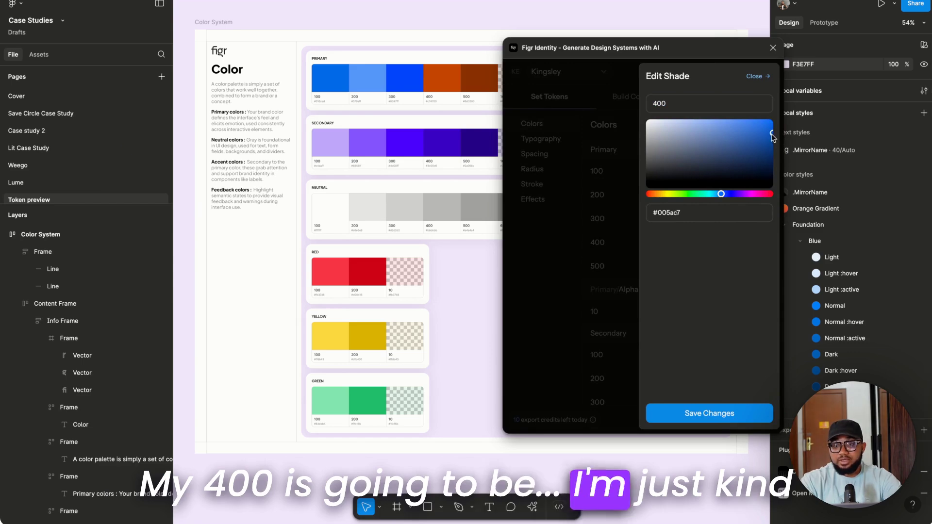
drag(772, 133, 771, 140)
click(696, 409)
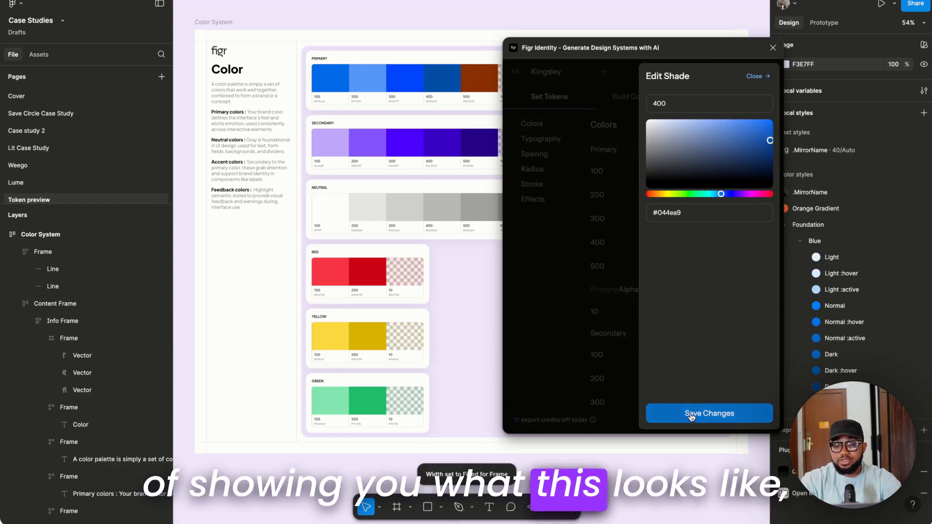
click(762, 266)
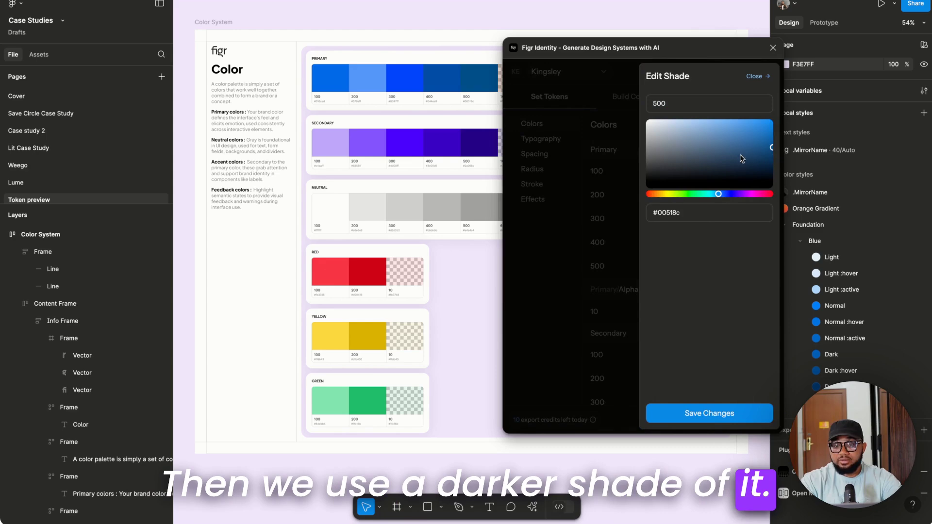
scroll(357, 178, right, 4)
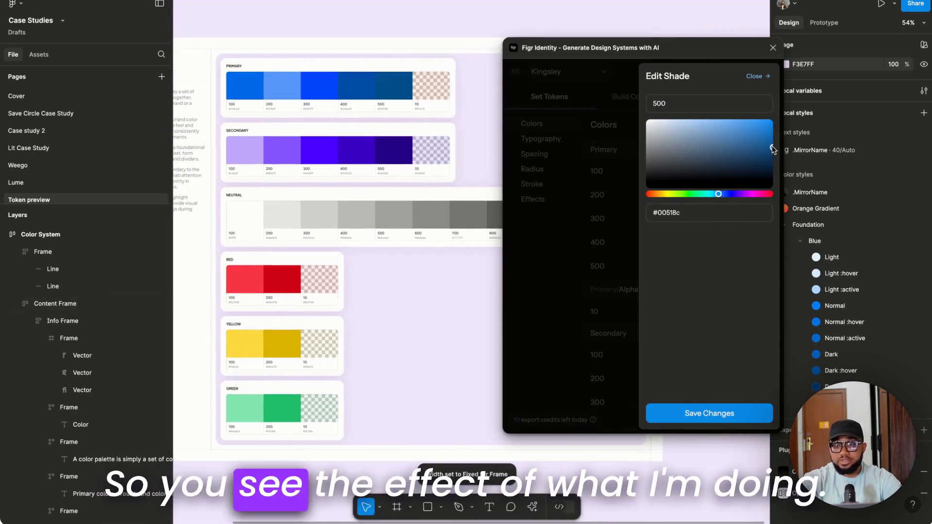
click(735, 413)
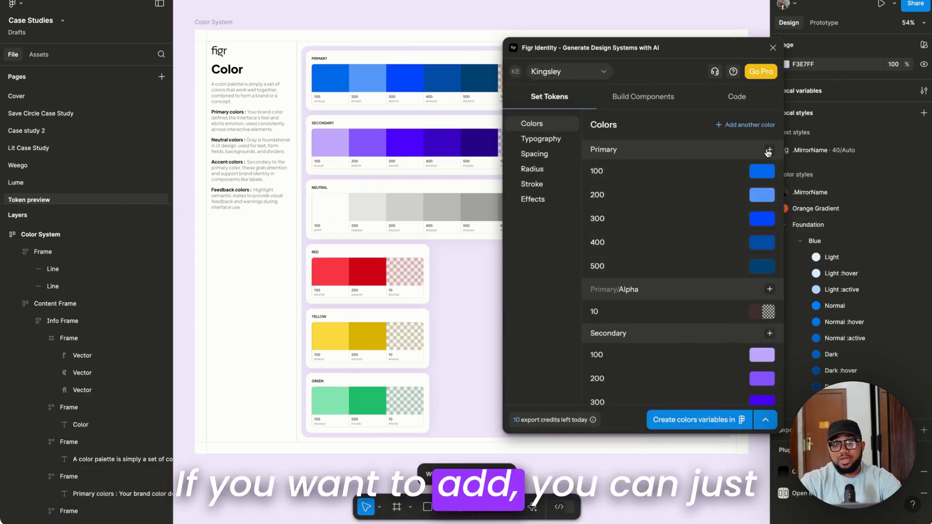
- Cancel a stray new shade, then rename Primary token 100 to 'Blue 100'
click(769, 151)
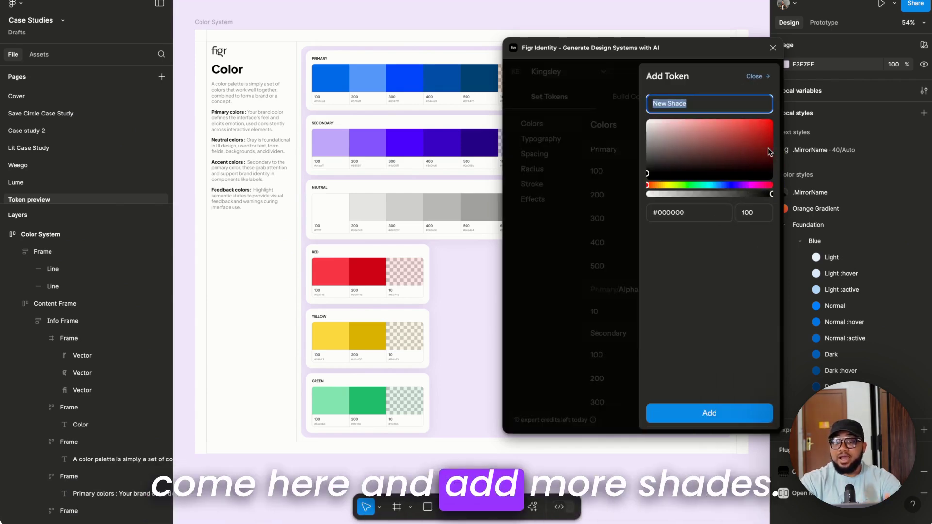
click(754, 76)
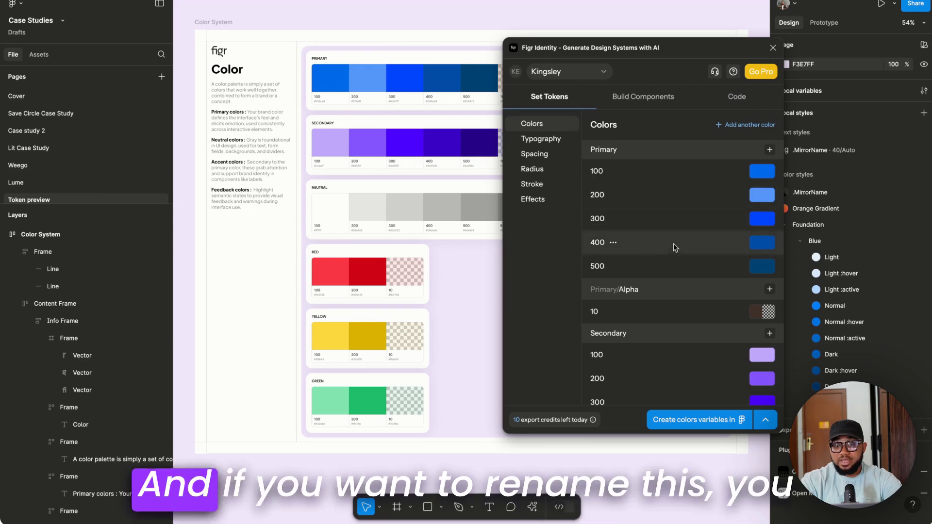
scroll(674, 245, down, 3)
scroll(675, 245, up, 3)
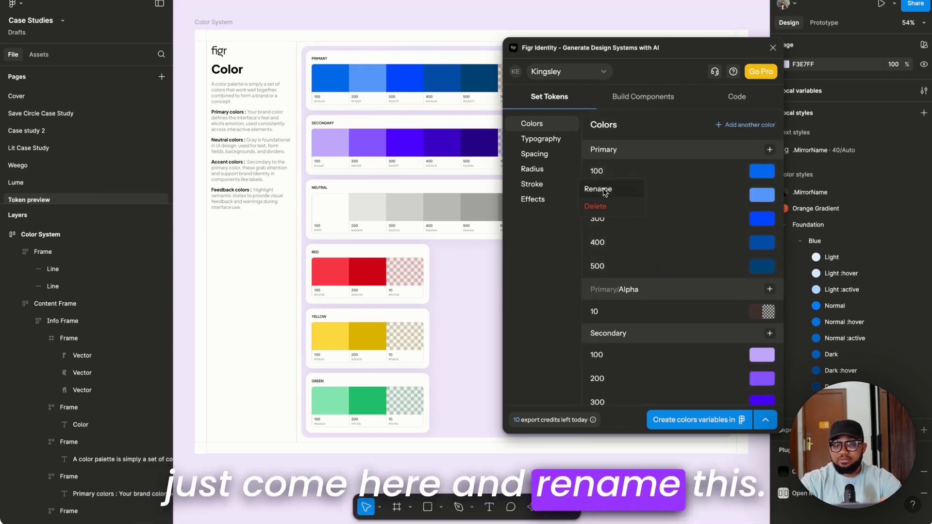
click(604, 192)
double_click(595, 171)
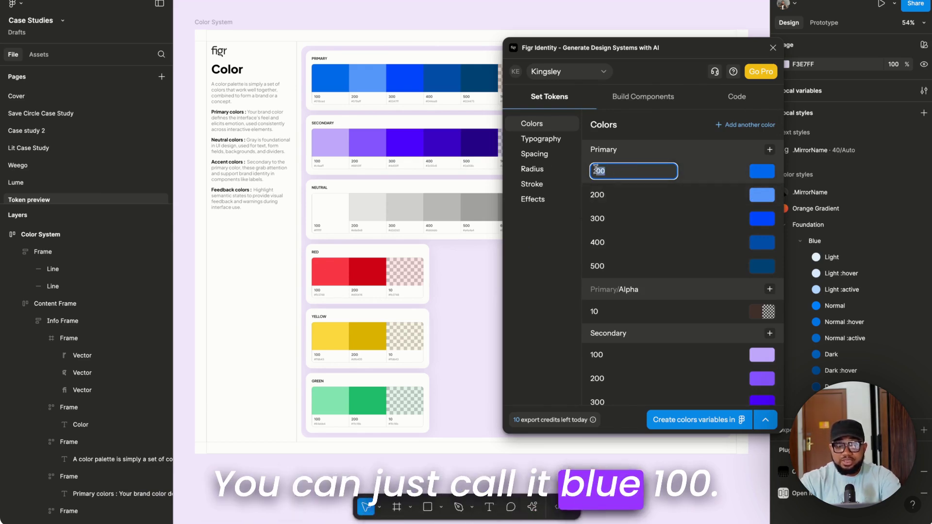
text(Blue 100)
key(Return)
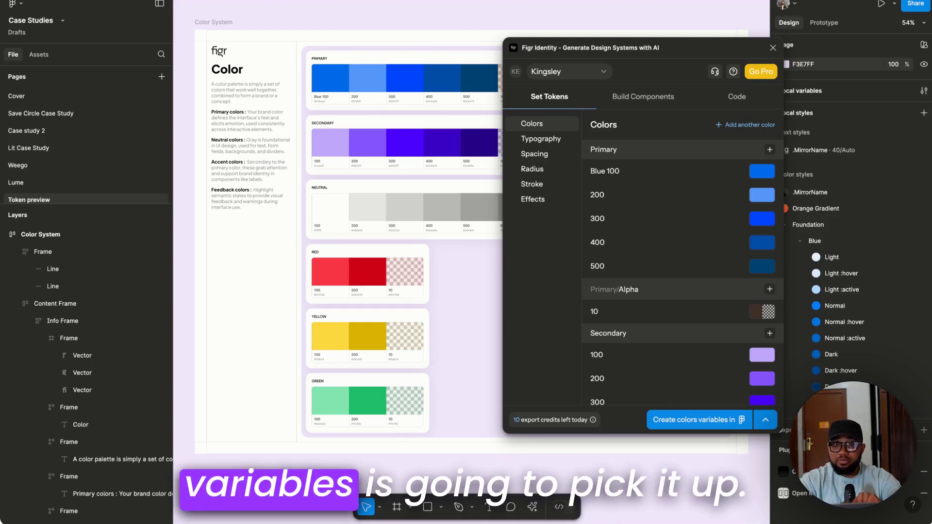
- Rename Primary tokens 200 and 300 to 'Blue 200' and 'Blue 300'
click(613, 194)
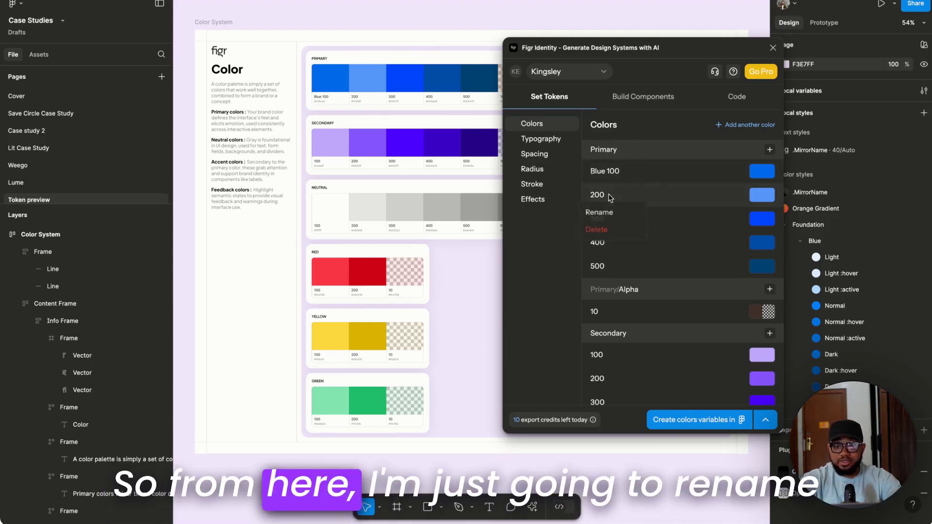
click(598, 214)
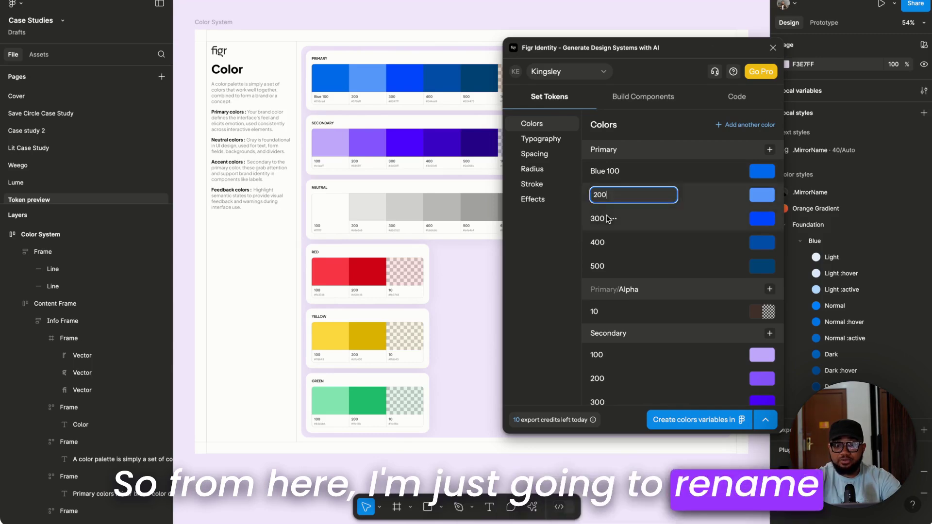
click(592, 195)
text(Blue)
key(Return)
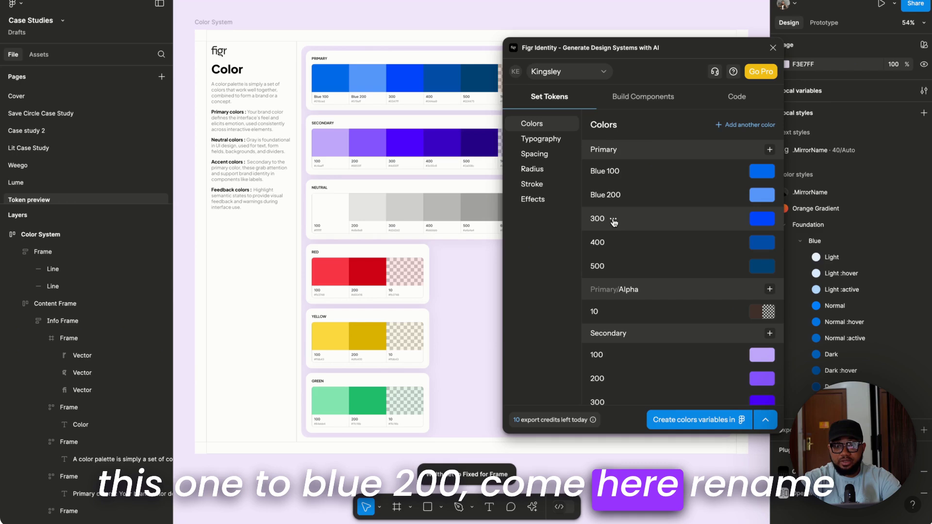
click(599, 236)
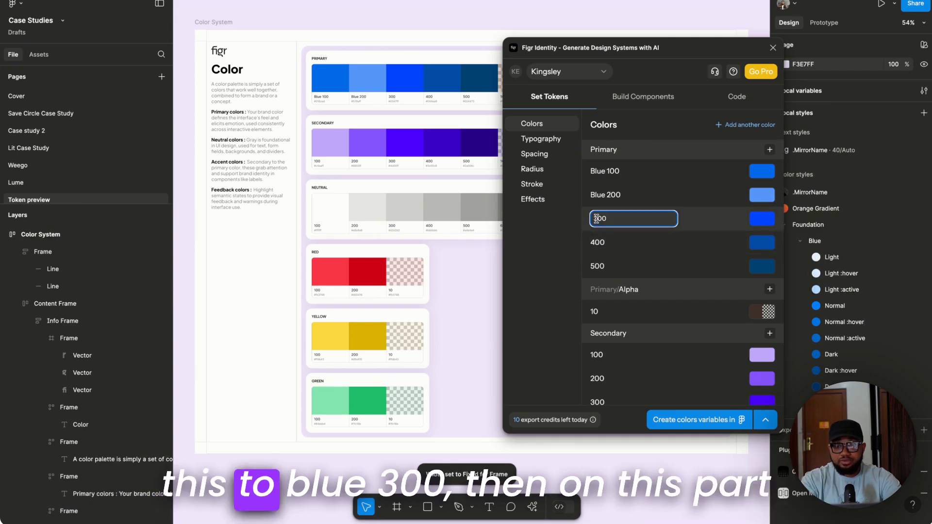
text(Blue)
key(Return)
- Rename token 400 to 'Blue 400' and delete the 500 token
click(615, 243)
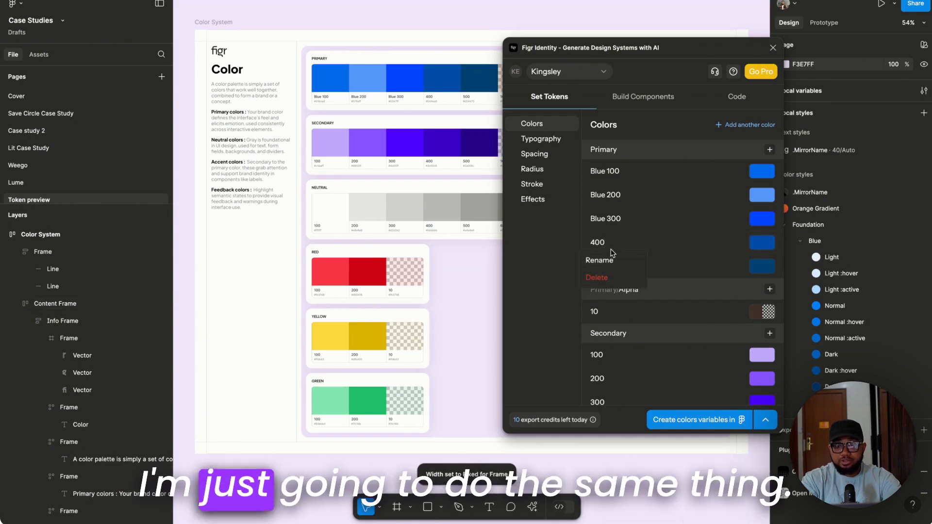
click(598, 256)
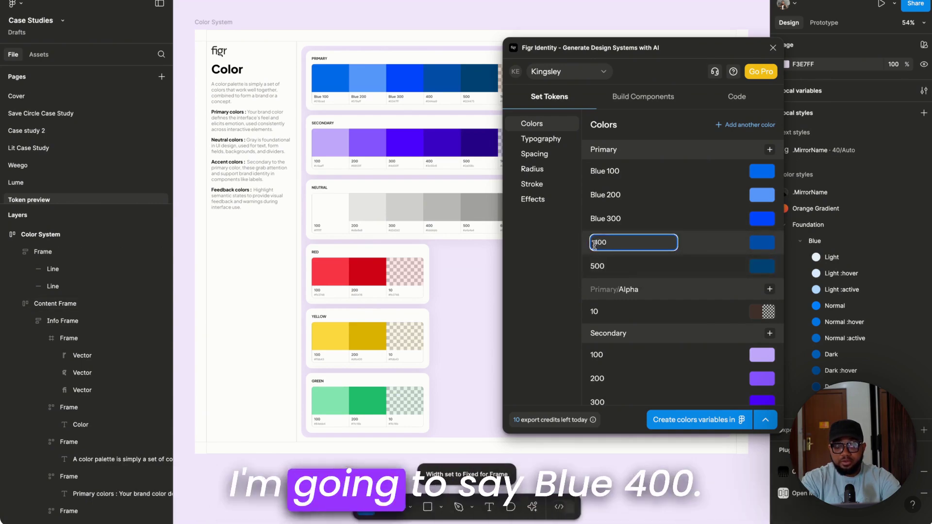
text(Blu)
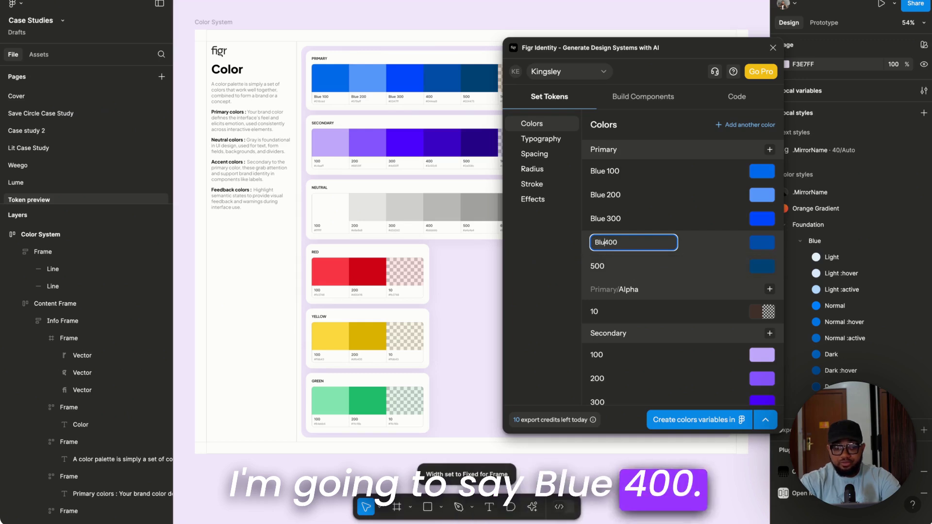
text(e)
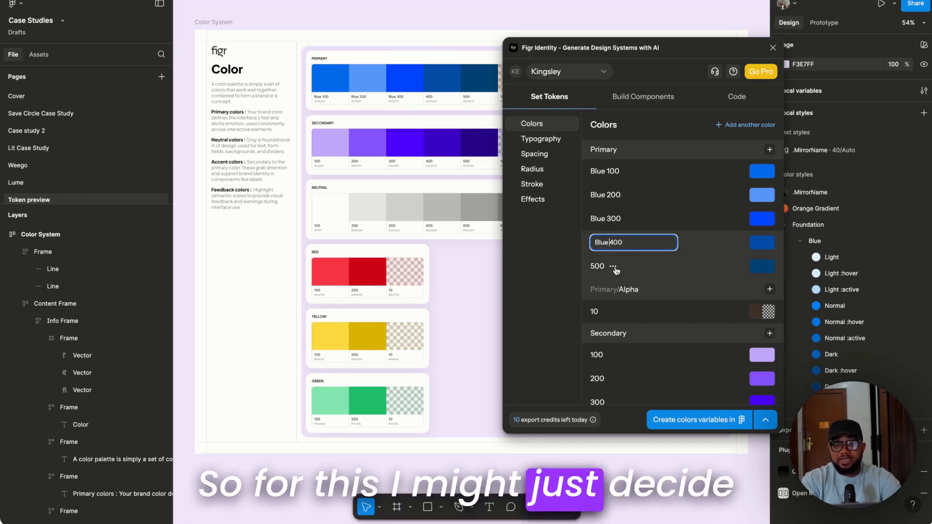
key(Return)
click(614, 267)
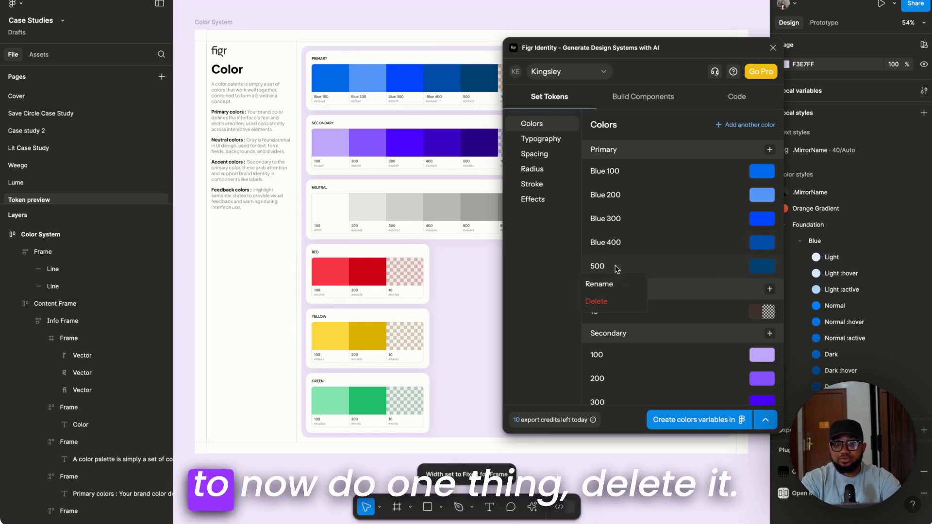
click(600, 302)
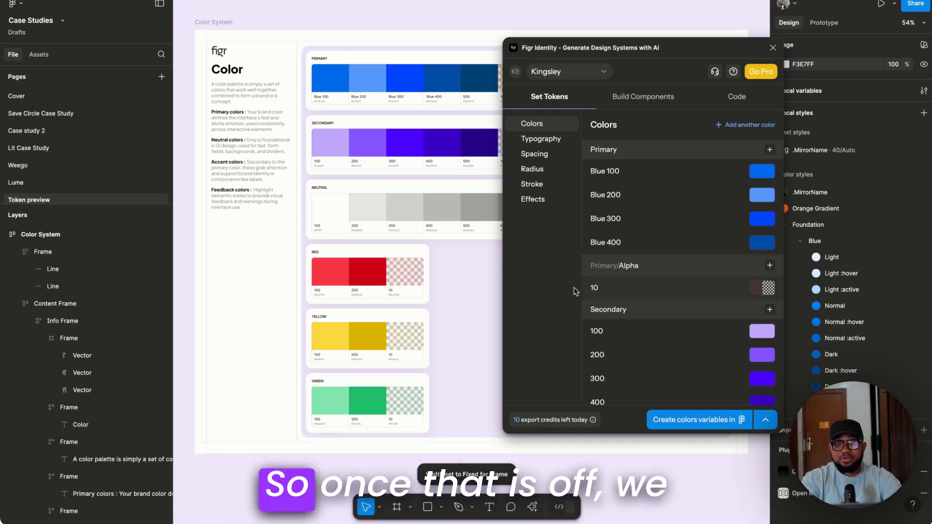
- Change the Blue 100 token name to 'Blue (Main)' and check the Color System sheet label
scroll(391, 196, right, 3)
scroll(391, 196, up, 2)
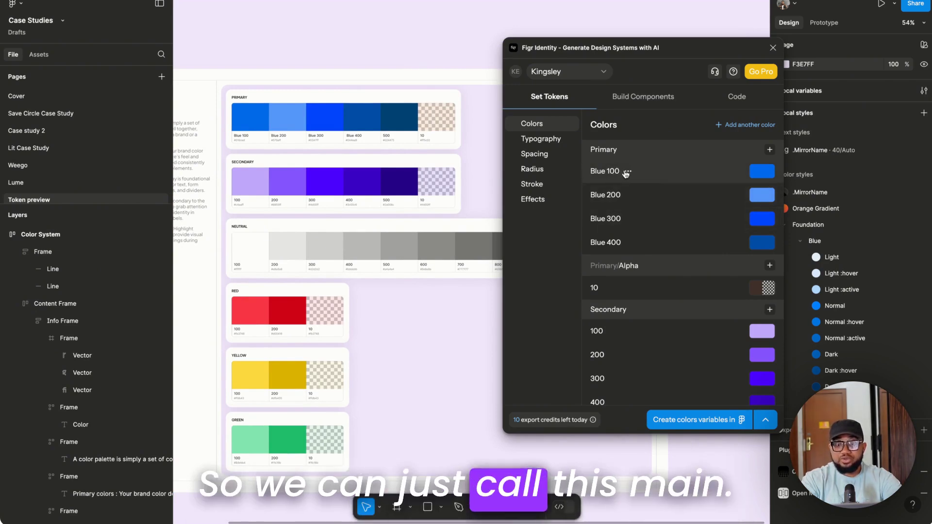
click(626, 174)
click(616, 191)
double_click(630, 172)
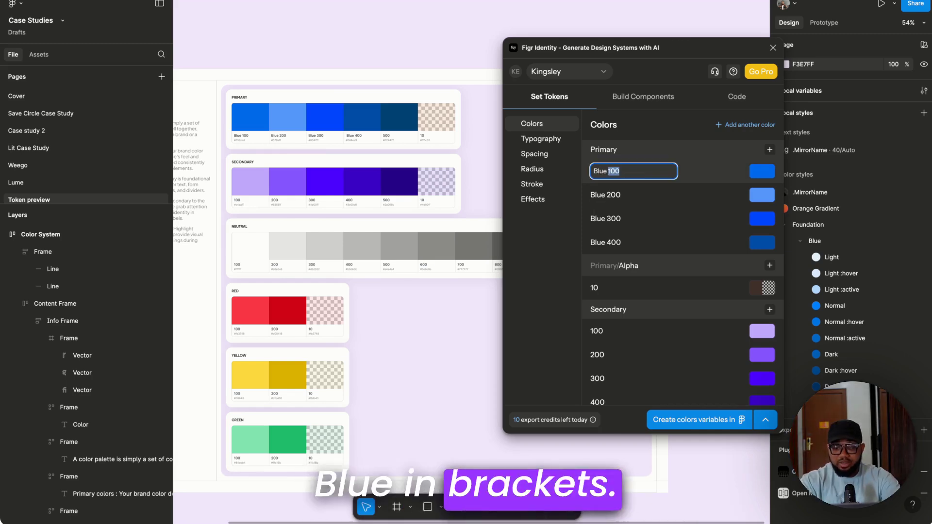
text((Main))
key(Return)
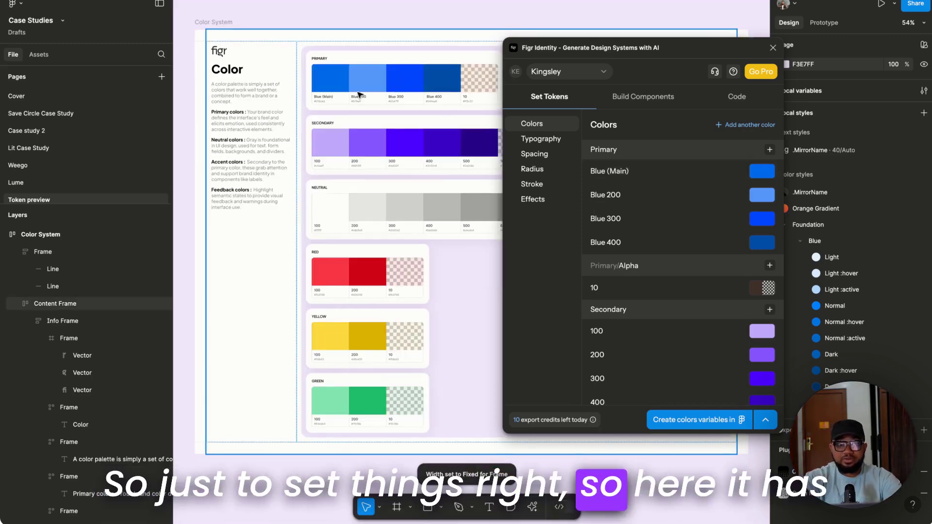
scroll(333, 106, up, 5)
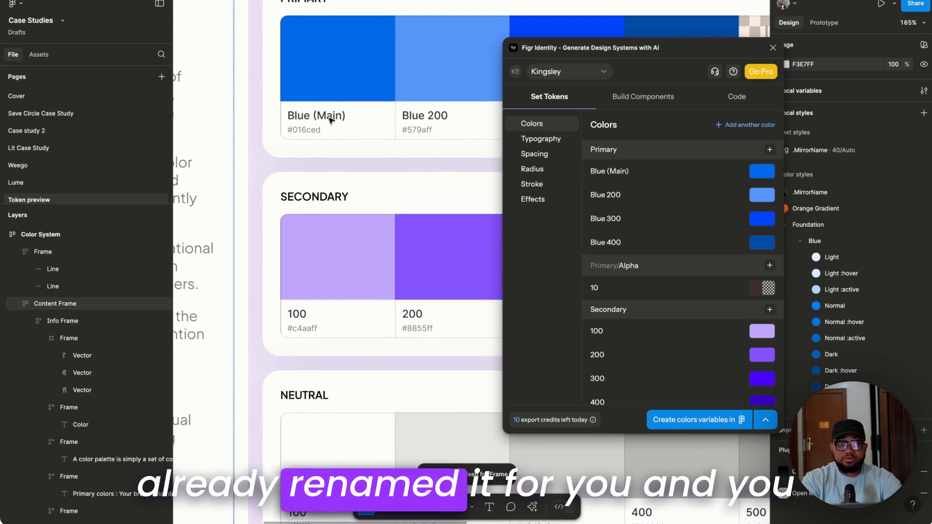
scroll(332, 120, down, 5)
scroll(329, 121, up, 3)
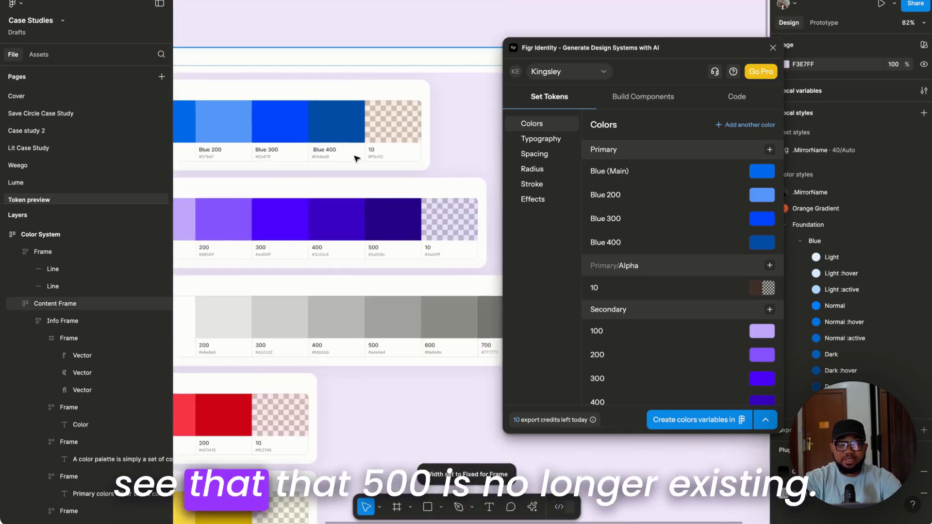
scroll(357, 159, up, 3)
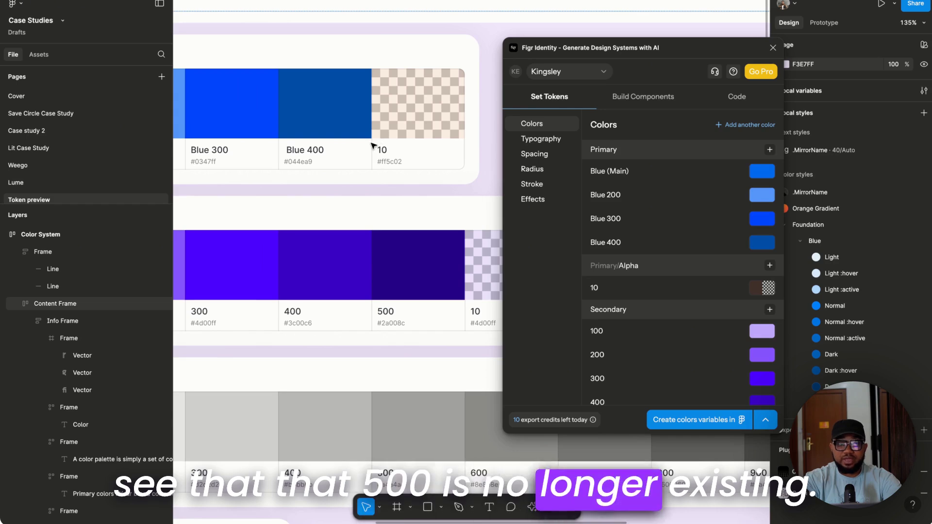
scroll(376, 143, down, 4)
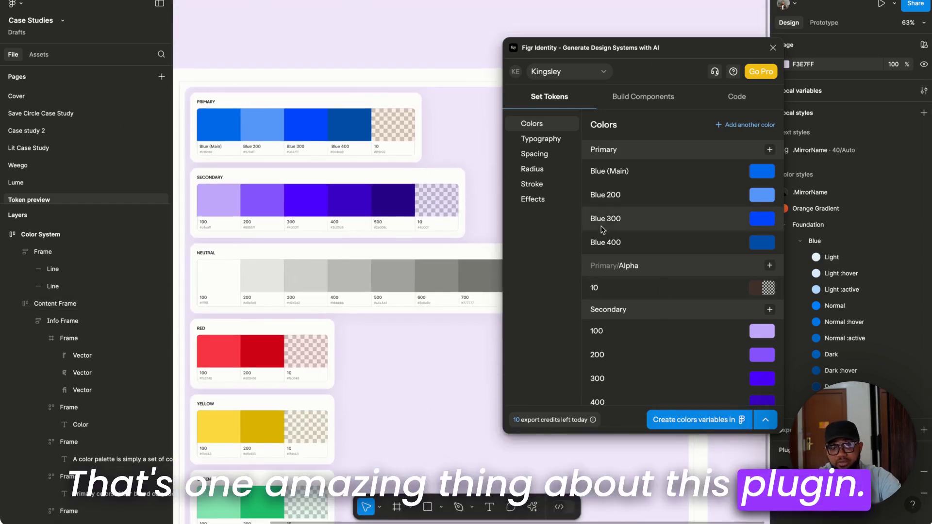
scroll(640, 209, down, 3)
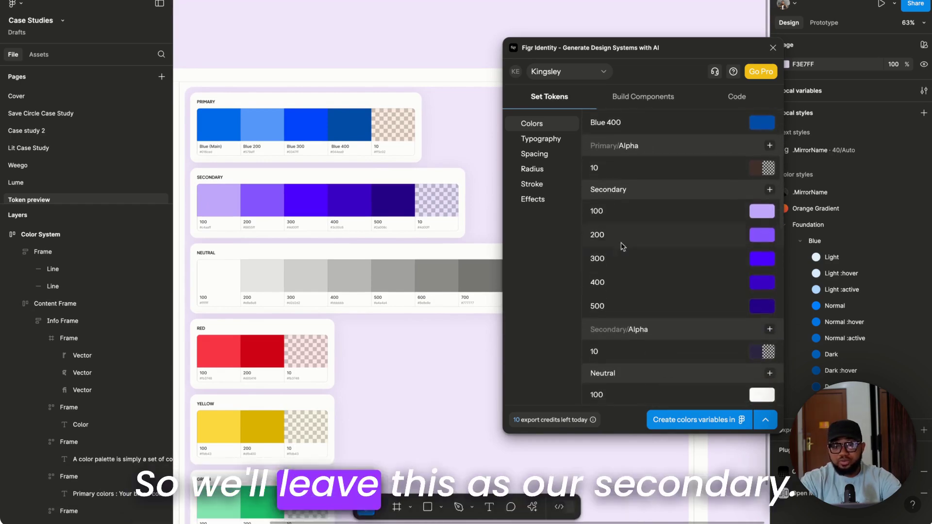
- Set the Neutral 100 shade to pure white #ffffff and save the change
scroll(679, 247, down, 3)
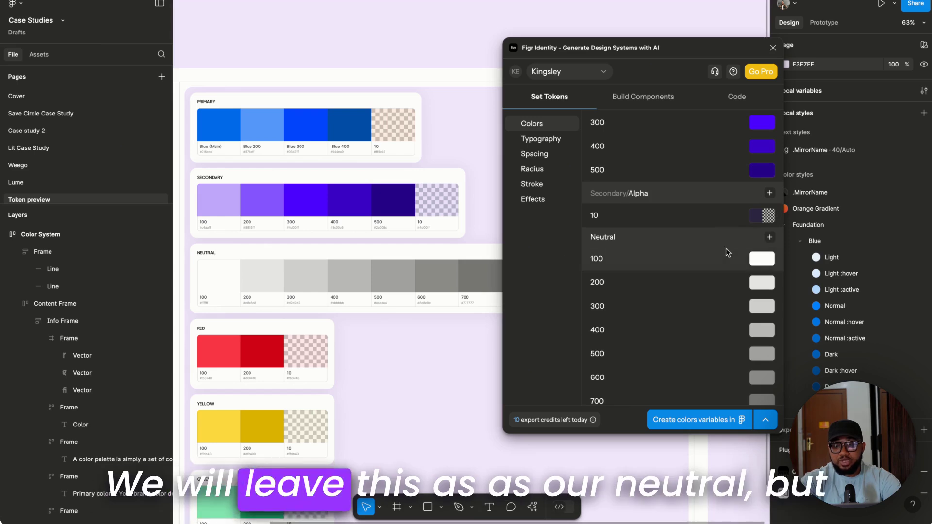
click(727, 253)
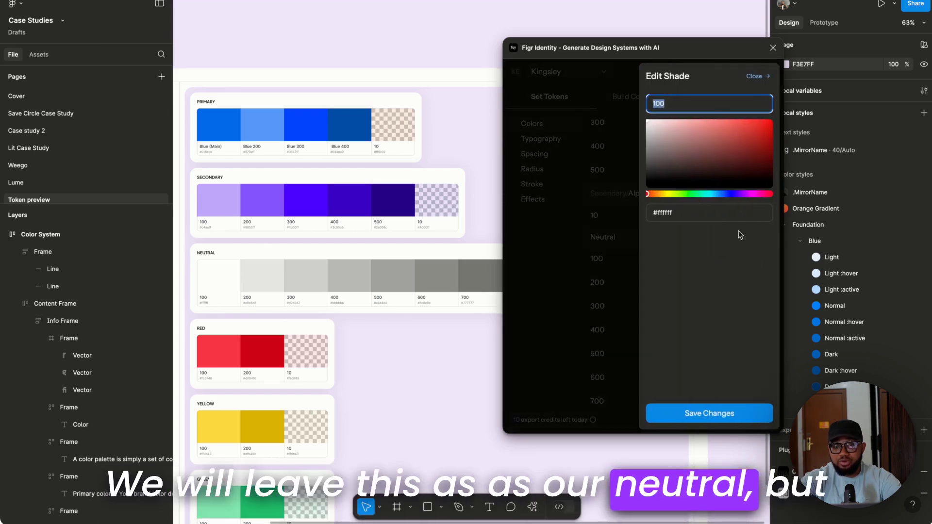
click(647, 124)
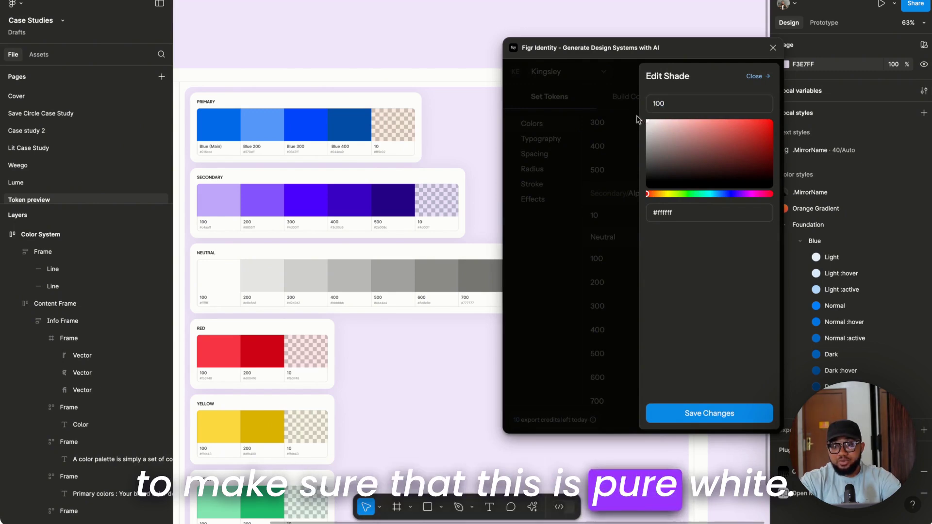
click(677, 412)
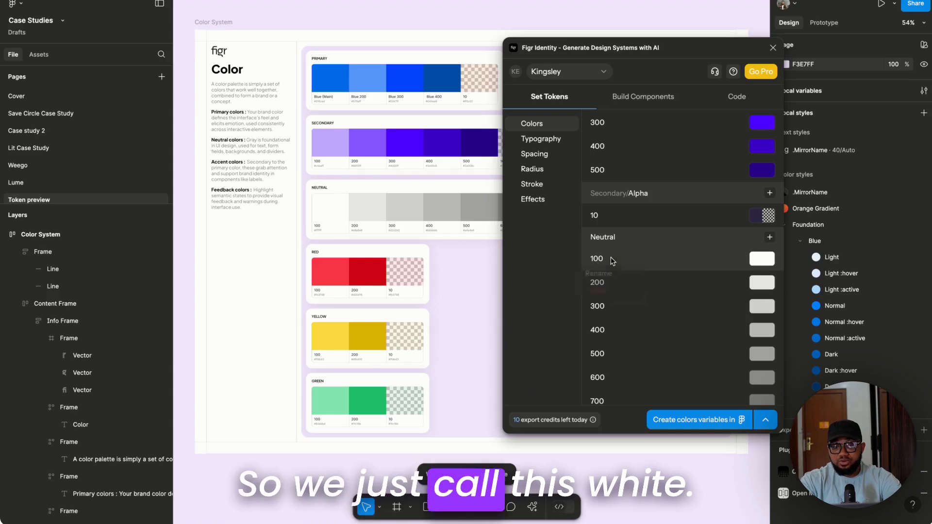
- Rename the Neutral 100 token to White and the Neutral 1000 token to Black
double_click(602, 262)
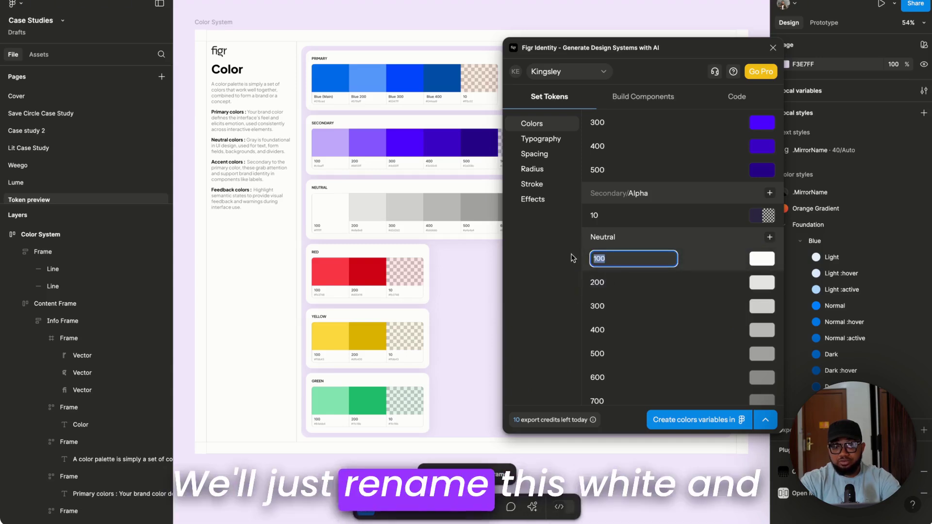
text(White)
key(Return)
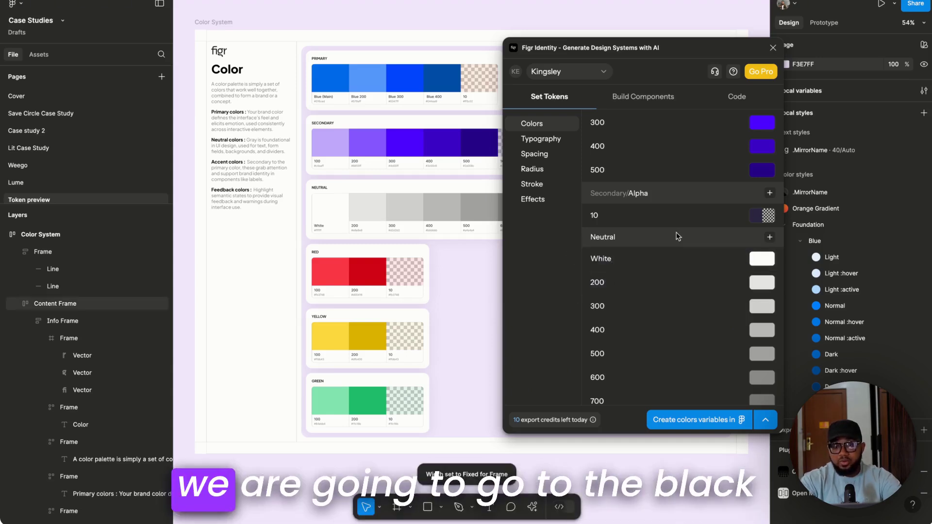
scroll(681, 280, down, 5)
scroll(681, 280, down, 3)
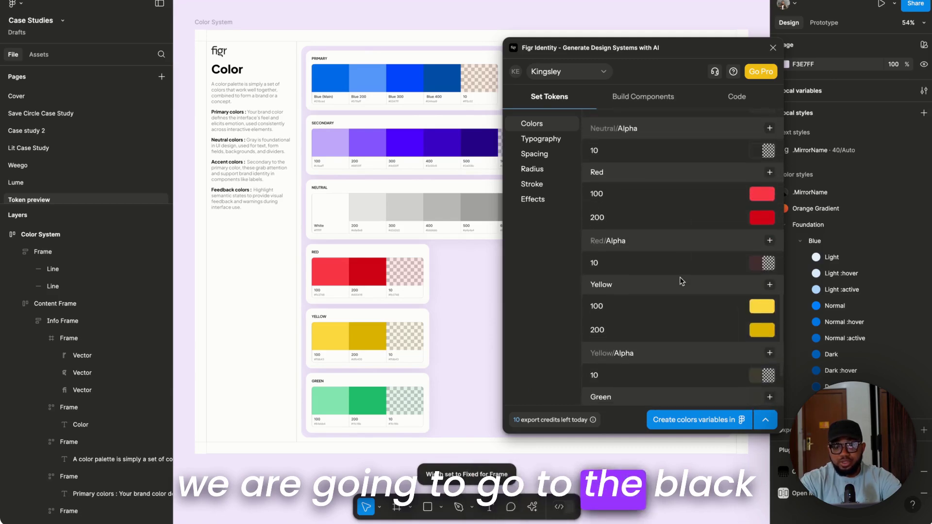
scroll(679, 276, up, 5)
scroll(775, 265, down, 1)
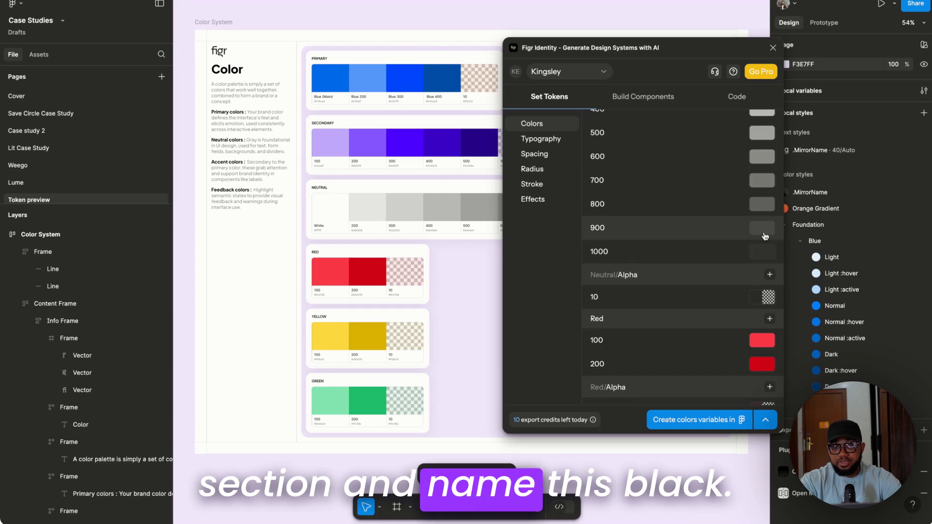
click(617, 254)
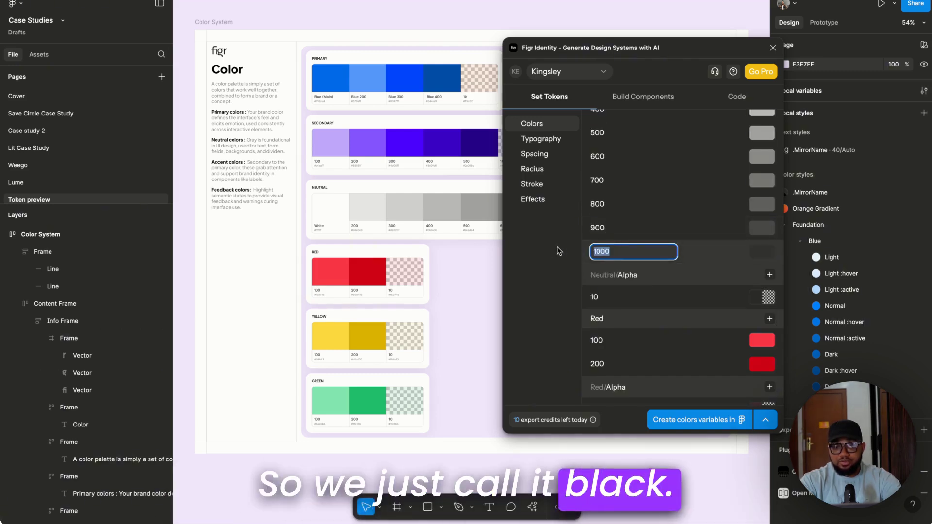
text(Black)
key(Return)
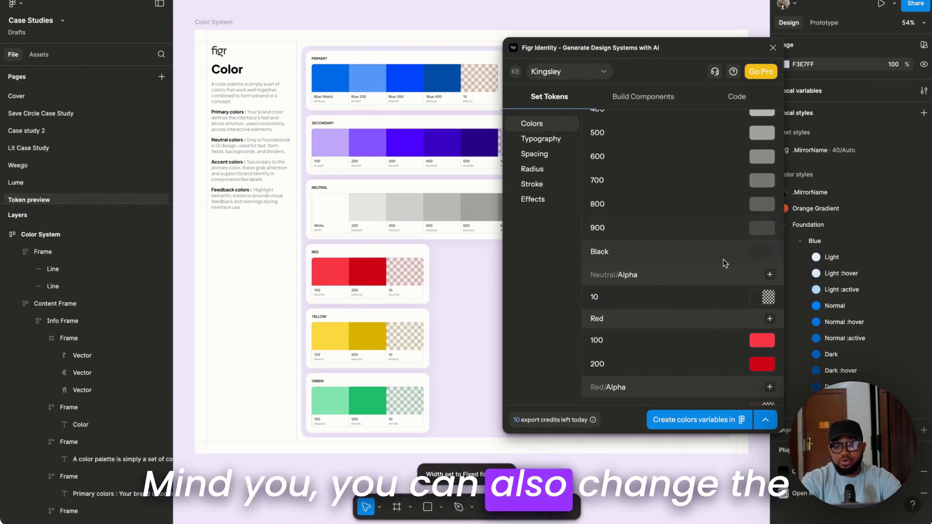
- Darken the Black shade, save it, and review the Color System sheet
click(724, 261)
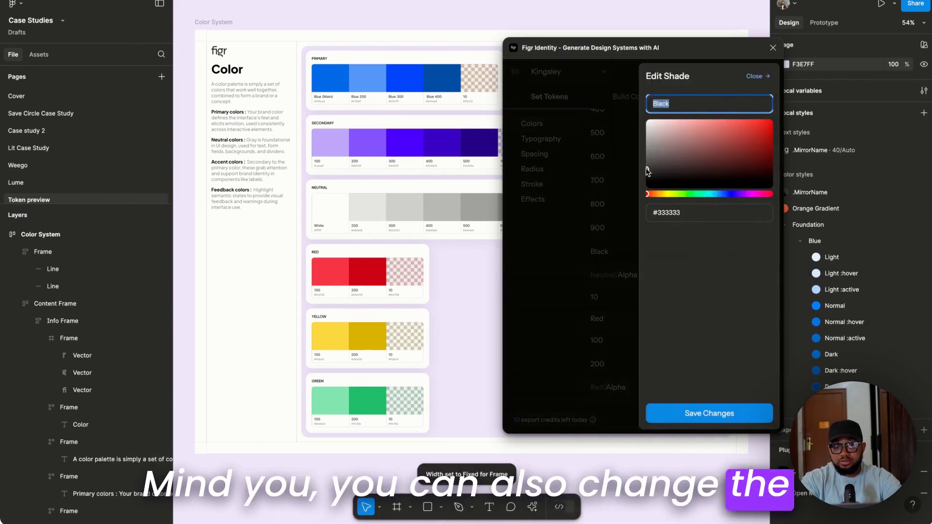
drag(646, 171, 647, 187)
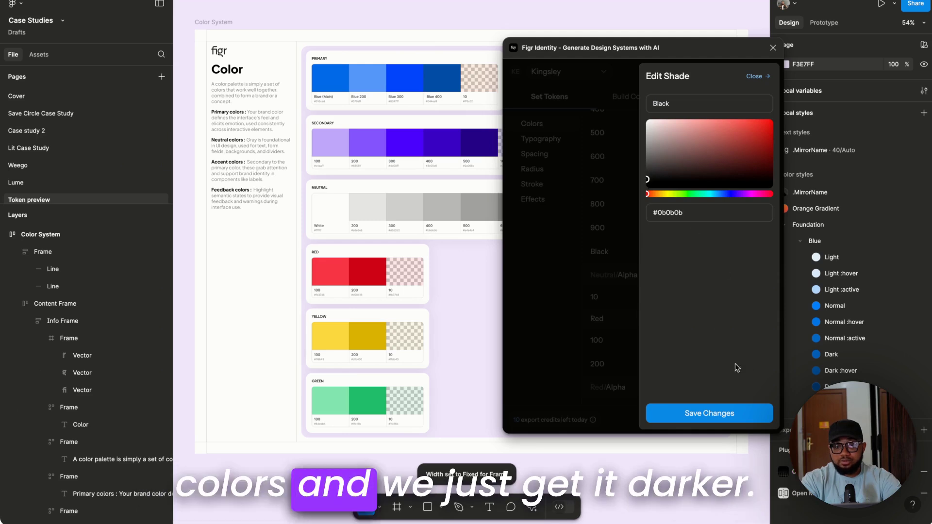
click(717, 413)
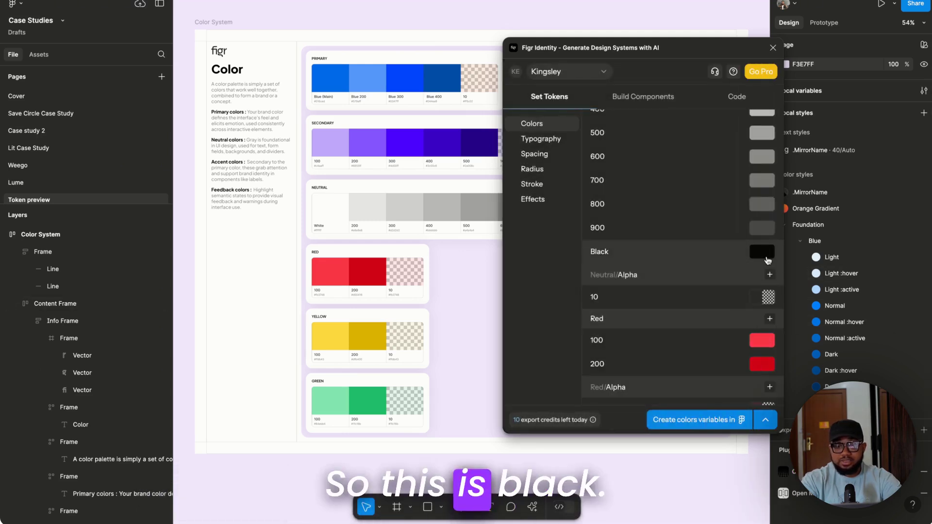
scroll(324, 254, right, 6)
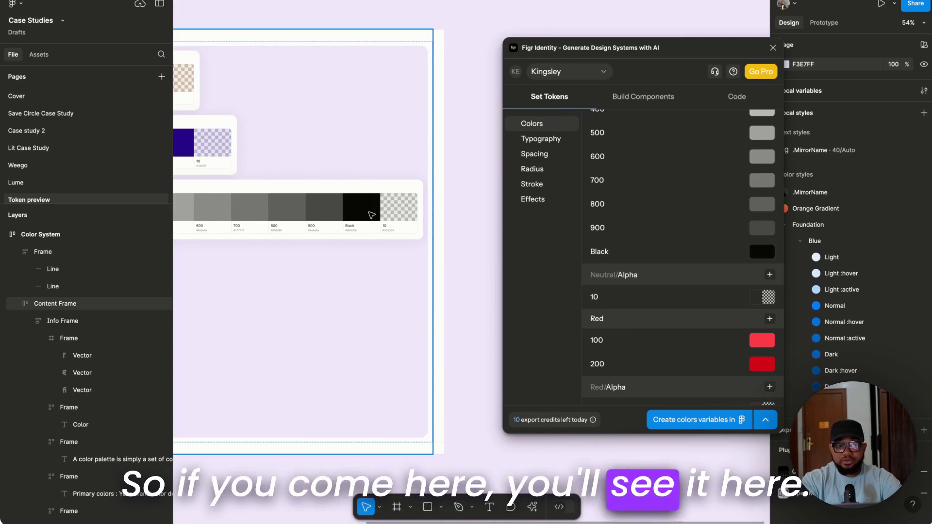
scroll(375, 209, left, 5)
scroll(283, 220, right, 6)
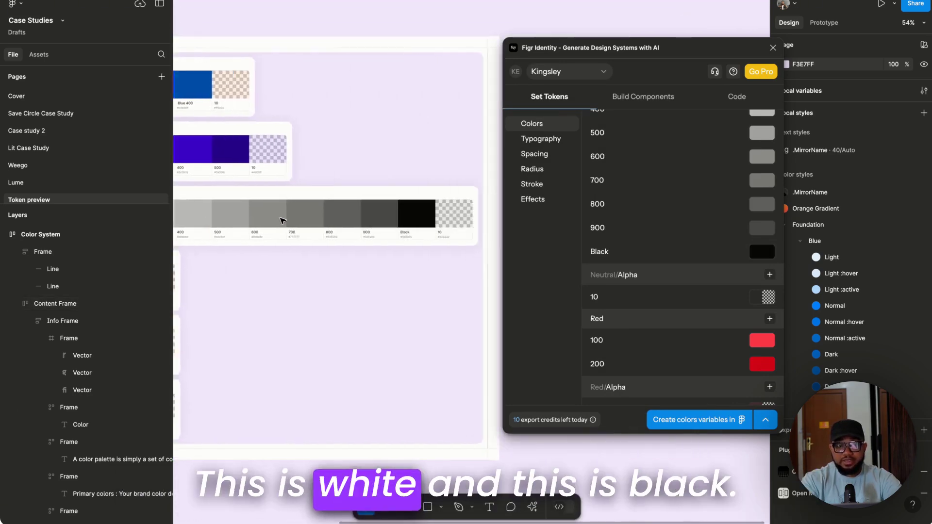
scroll(629, 210, up, 1)
scroll(668, 194, up, 1)
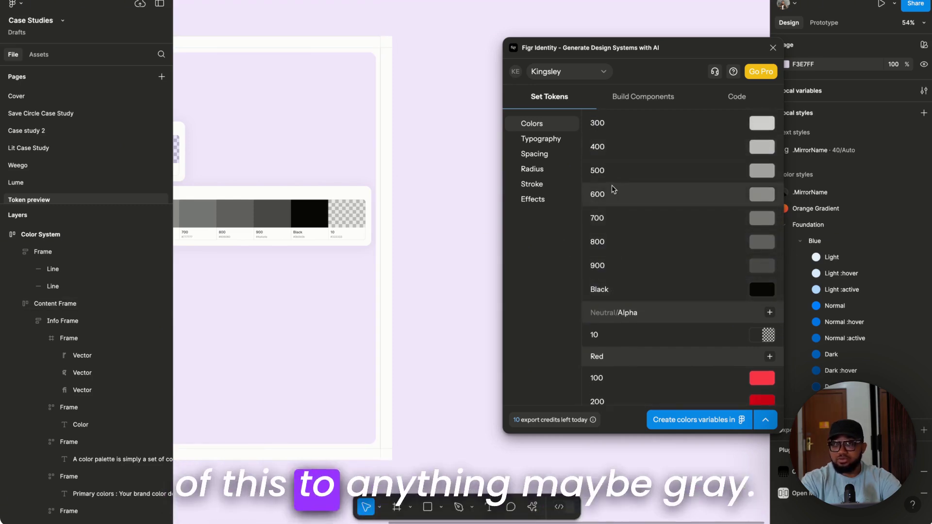
scroll(596, 115, up, 3)
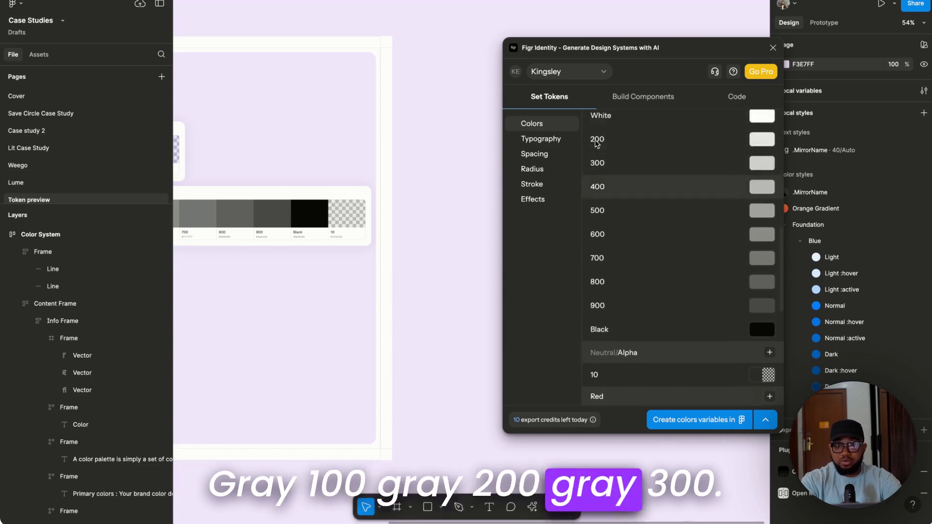
scroll(599, 194, down, 6)
scroll(600, 206, down, 4)
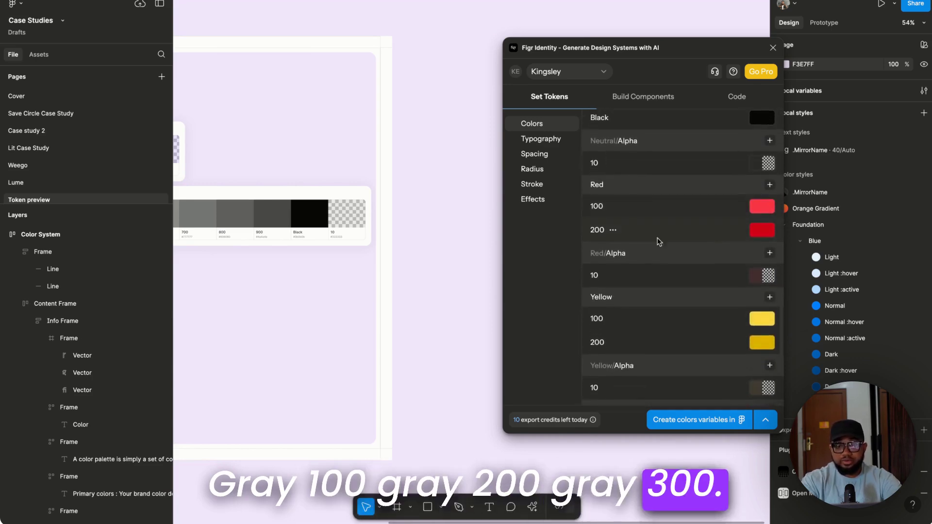
scroll(603, 216, down, 3)
scroll(631, 244, down, 1)
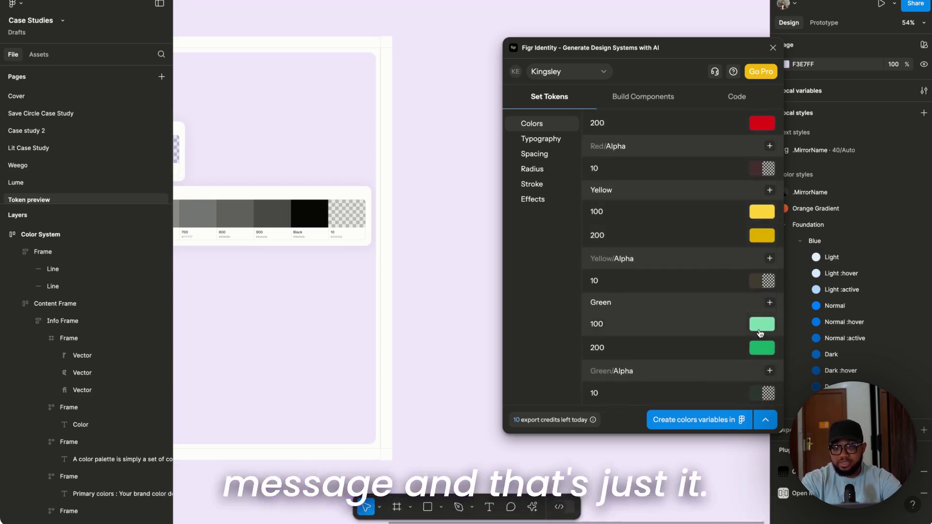
scroll(734, 342, up, 1)
scroll(735, 341, up, 1)
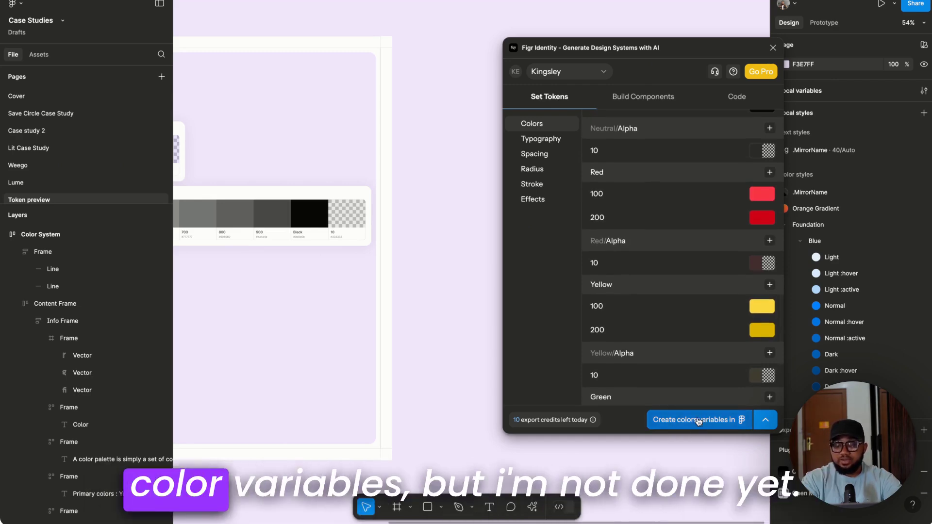
click(541, 140)
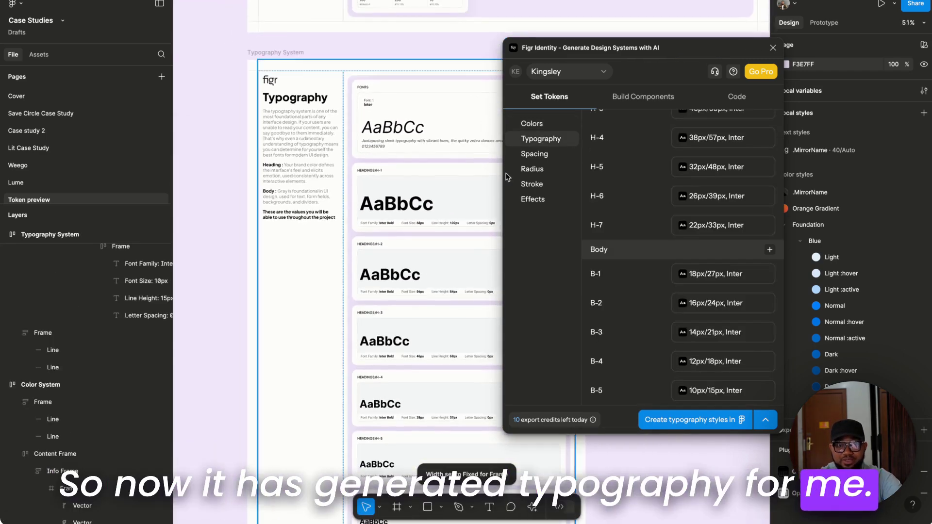
click(553, 142)
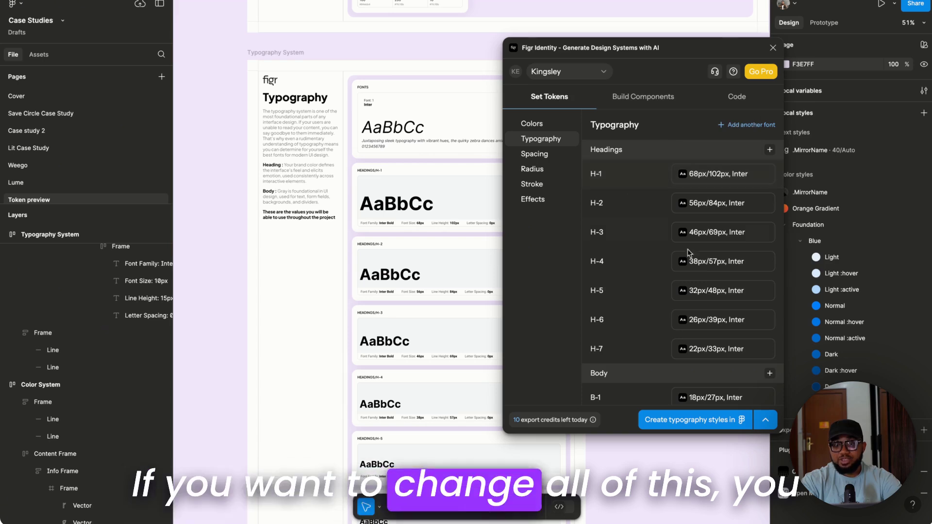
scroll(707, 350, down, 3)
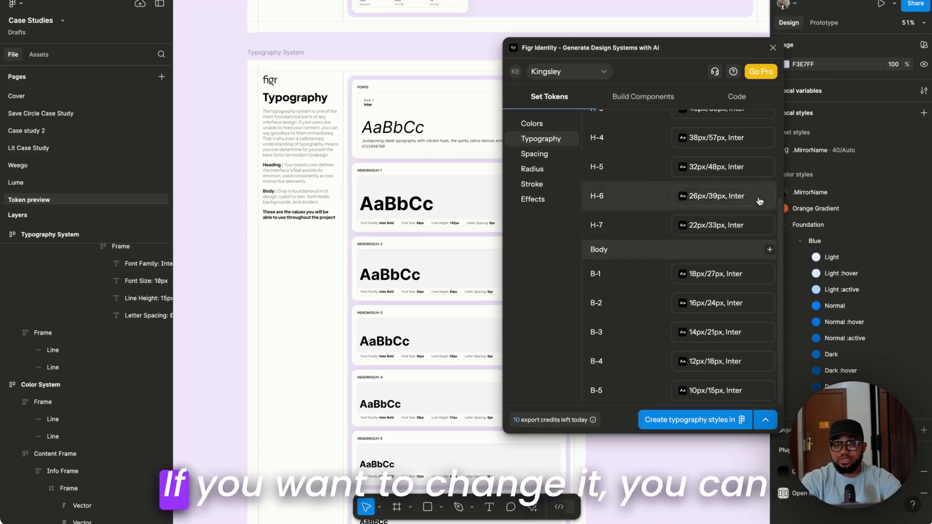
click(712, 198)
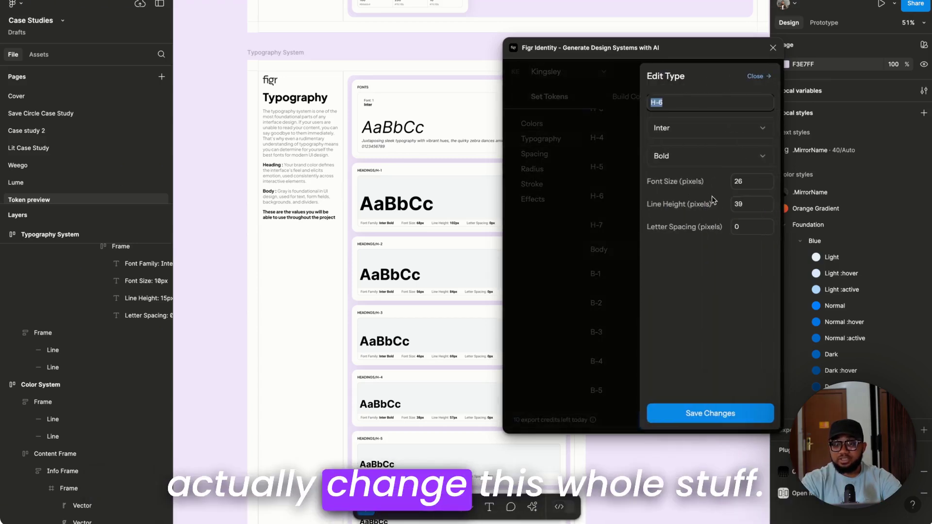
click(727, 137)
click(733, 137)
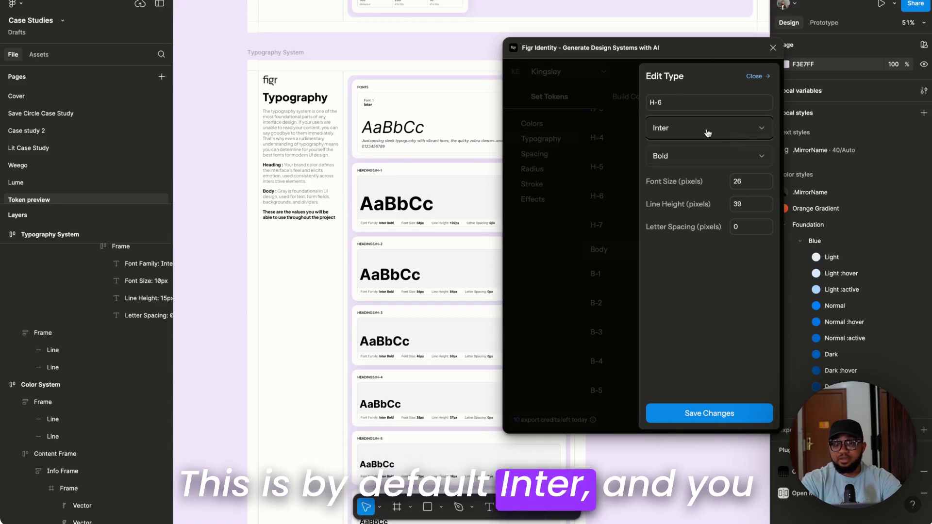
click(755, 76)
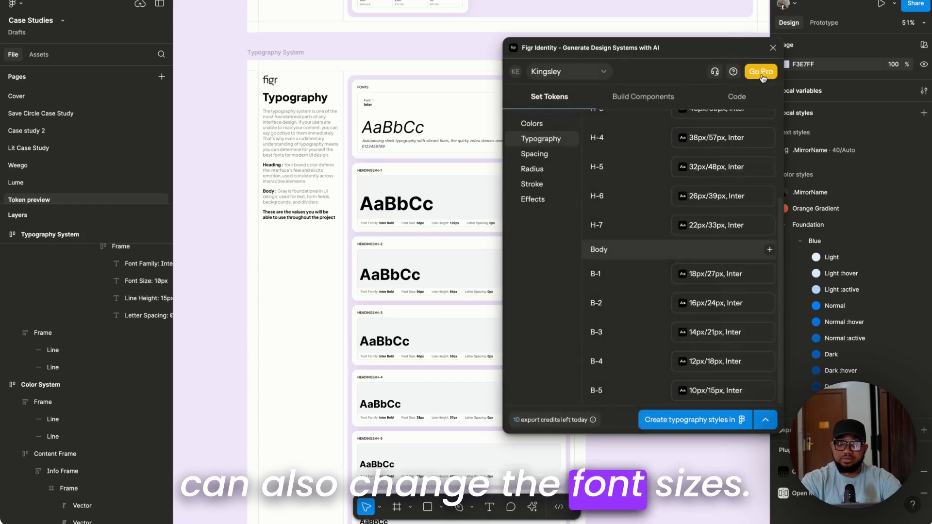
- Create the Figr Identity colour tokens as Figma variables
click(533, 154)
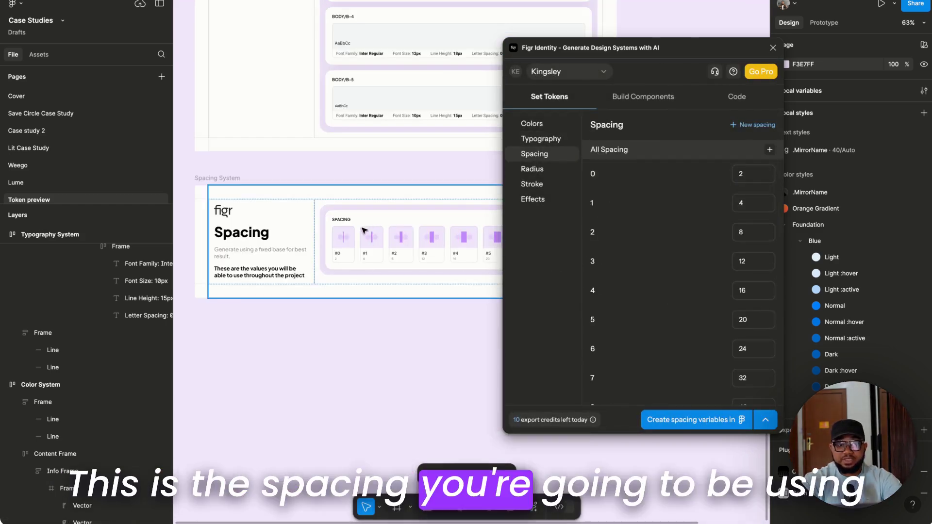
scroll(369, 232, up, 5)
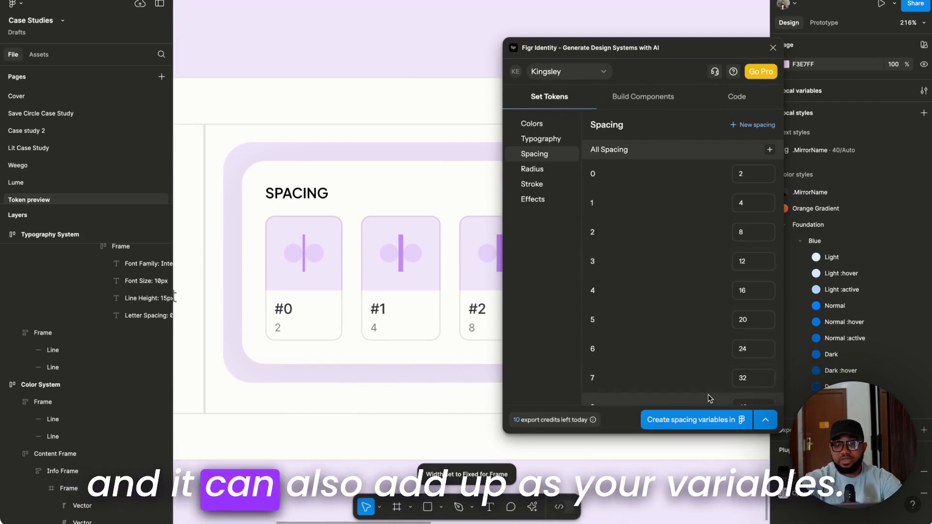
scroll(427, 301, down, 4)
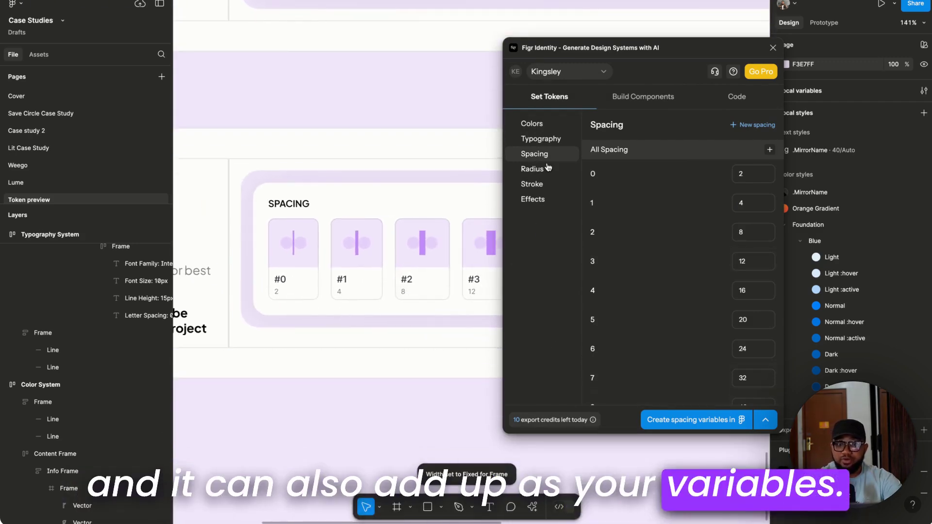
click(537, 126)
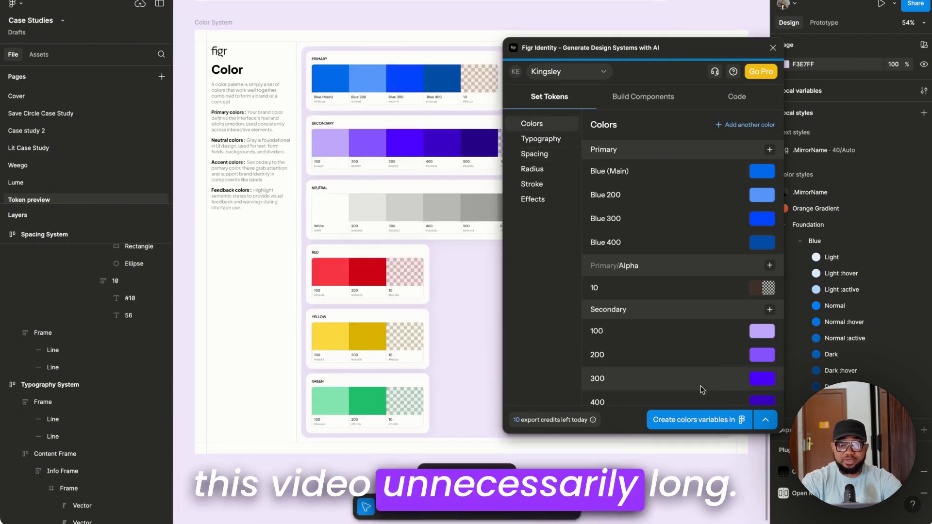
click(699, 420)
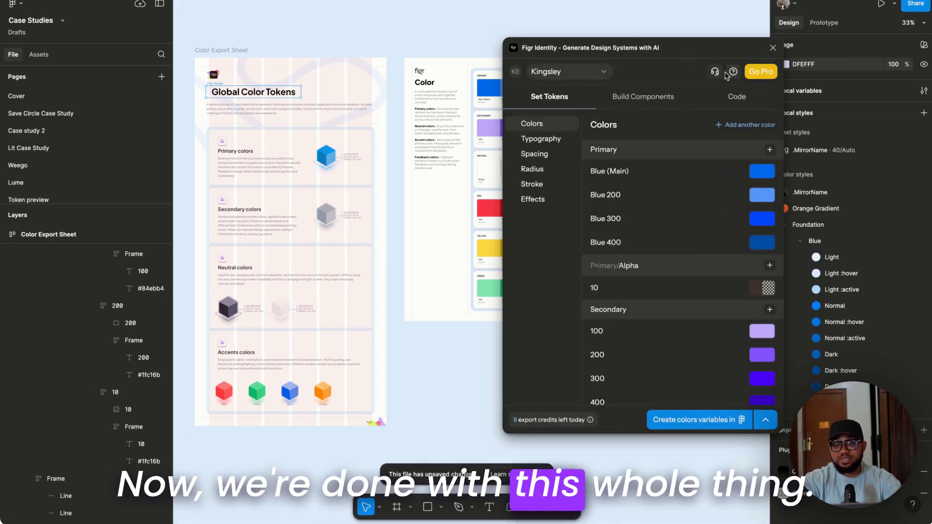
- Close the Figr Identity plugin and add a new page to the file
click(596, 74)
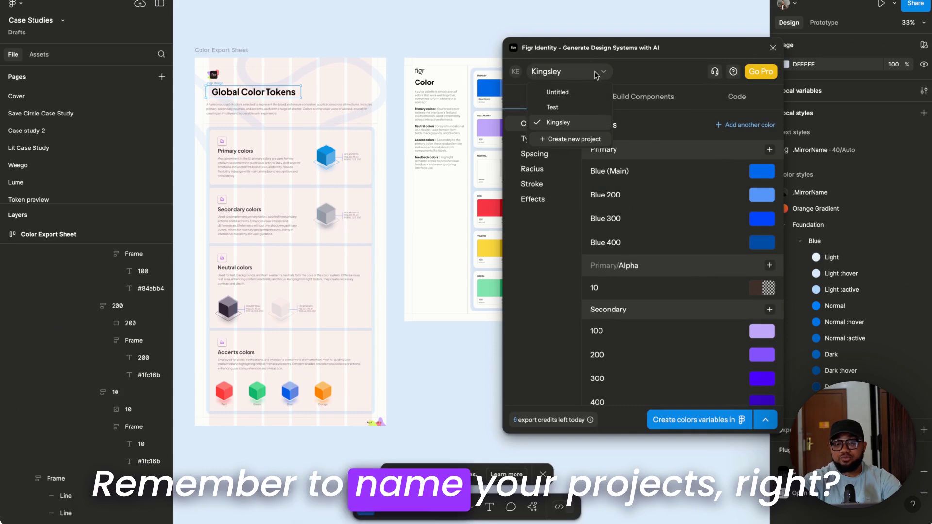
click(605, 72)
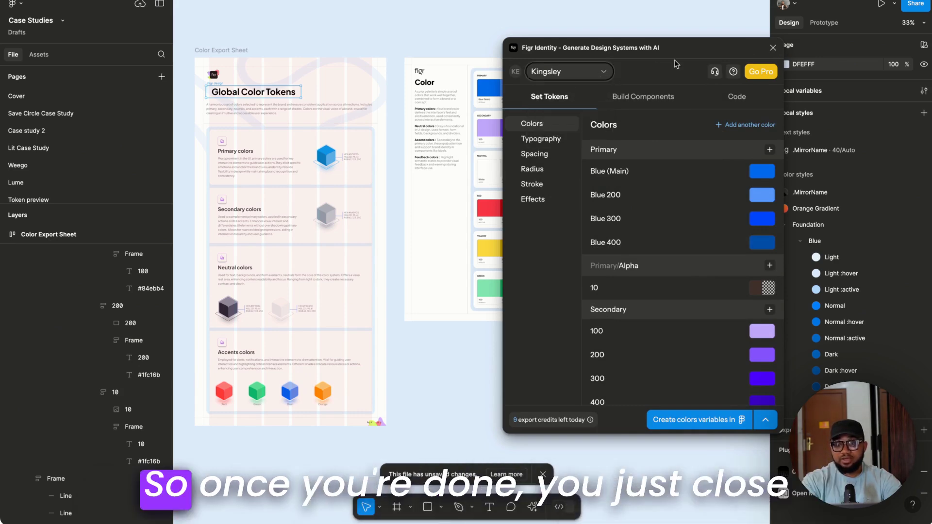
click(772, 48)
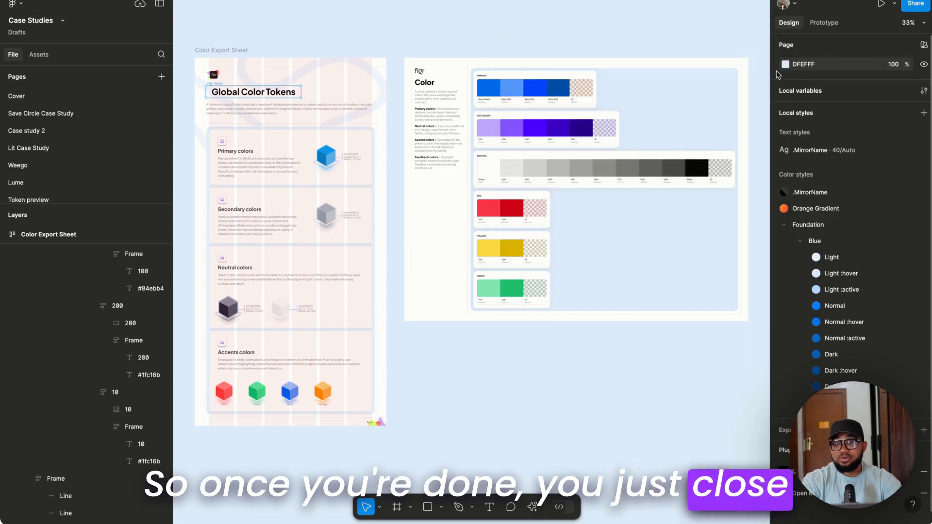
click(162, 76)
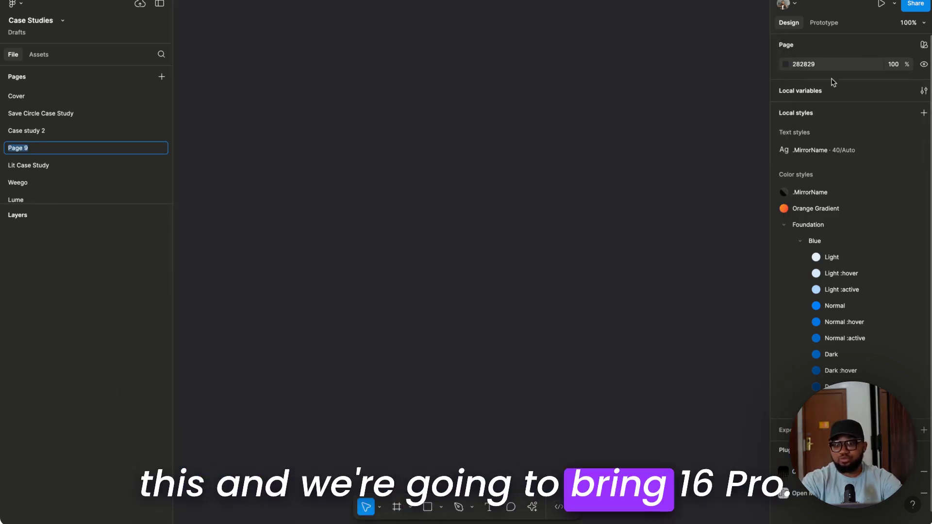
- Keep the name Page 9 and place a 402×874 iPhone 16 Pro frame
key(Return)
key(f)
click(803, 133)
- Lighten the Page 9 background colour to grey C5C5C5
click(640, 146)
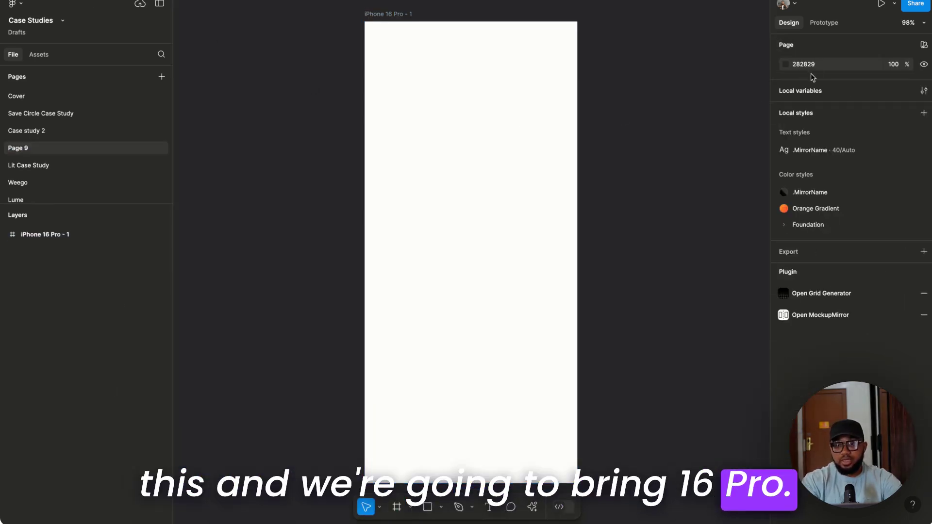
click(785, 64)
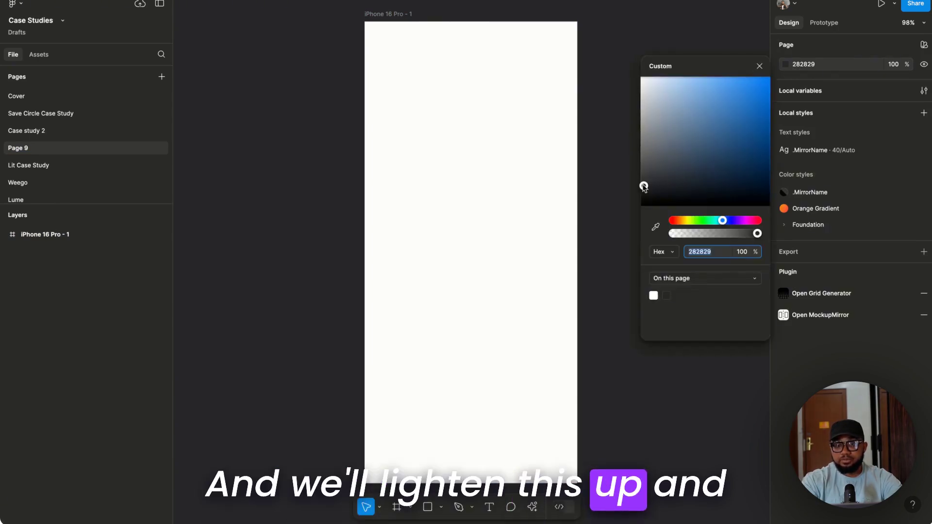
drag(643, 187, 624, 118)
- Browse colour styles for the iPhone frame's fill, leaving it white
click(616, 122)
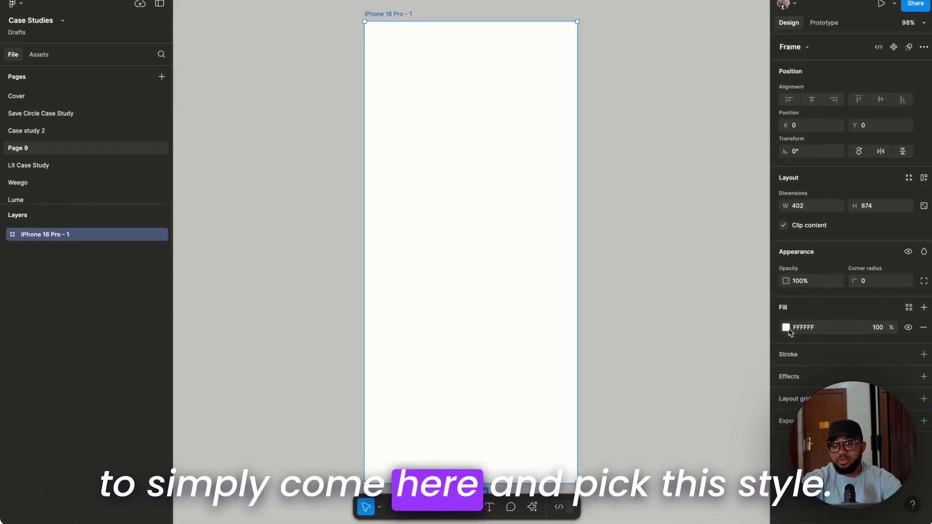
click(908, 307)
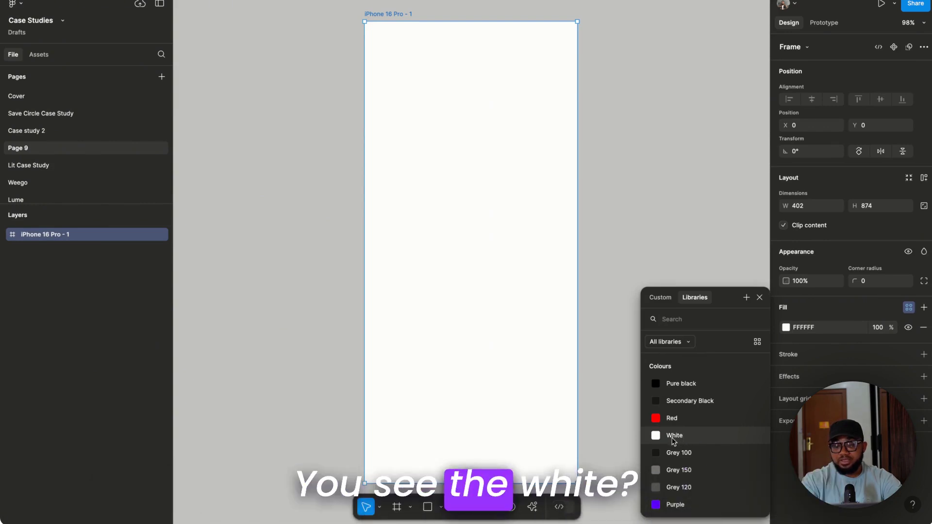
click(707, 221)
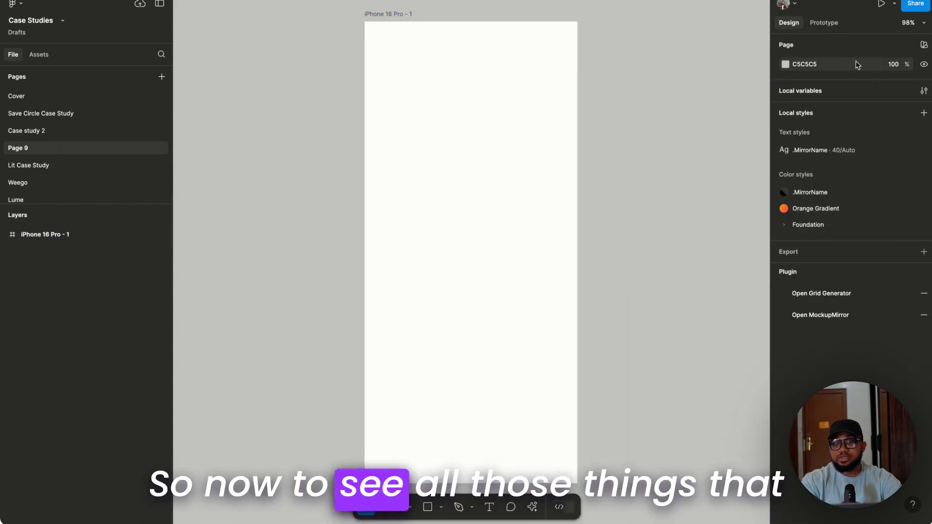
- In Local variables, rename the Global Tokens collection to LogRocket
click(923, 91)
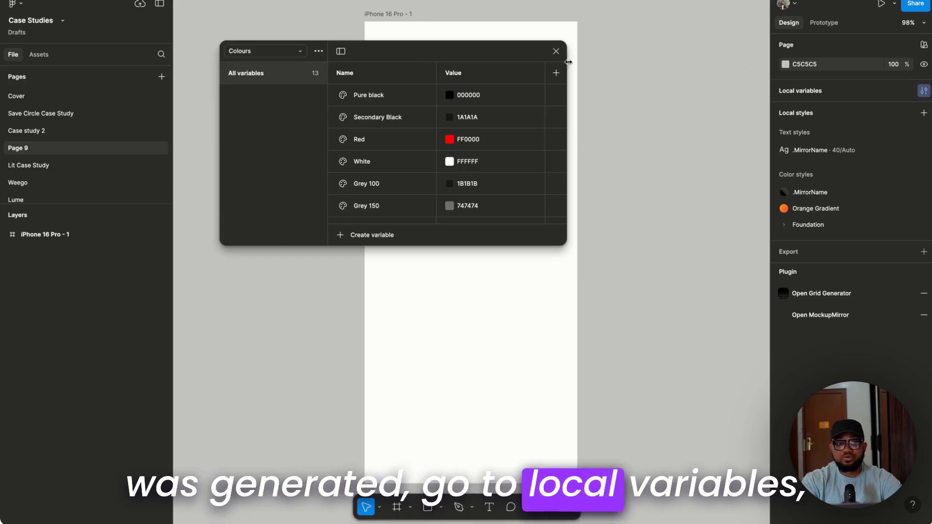
click(284, 51)
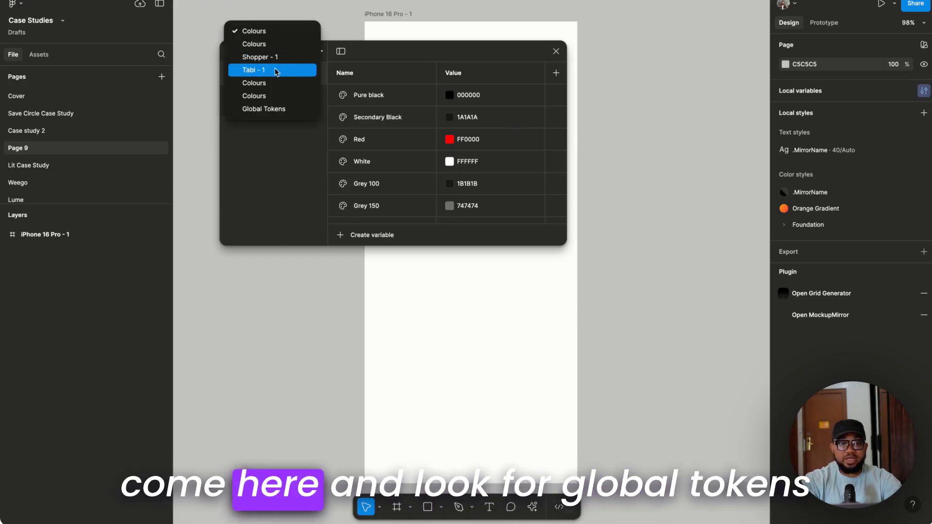
click(274, 109)
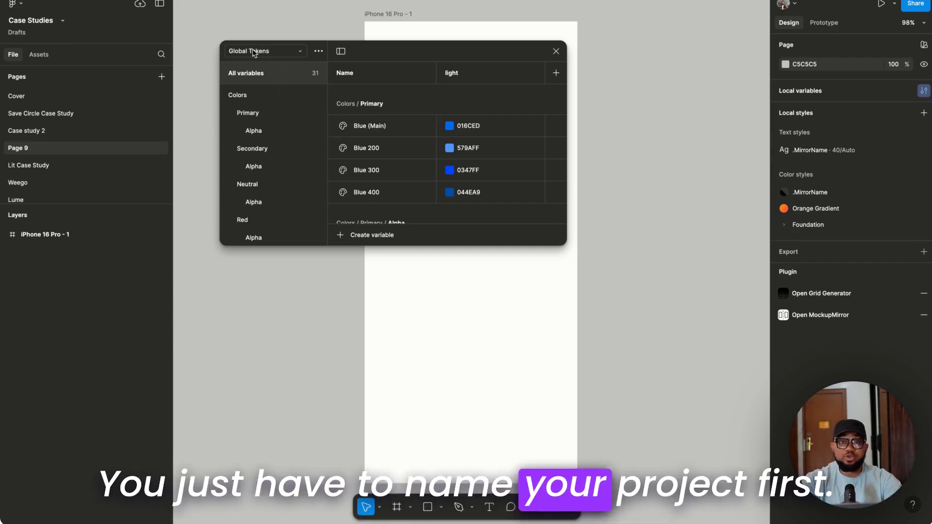
click(317, 51)
click(301, 70)
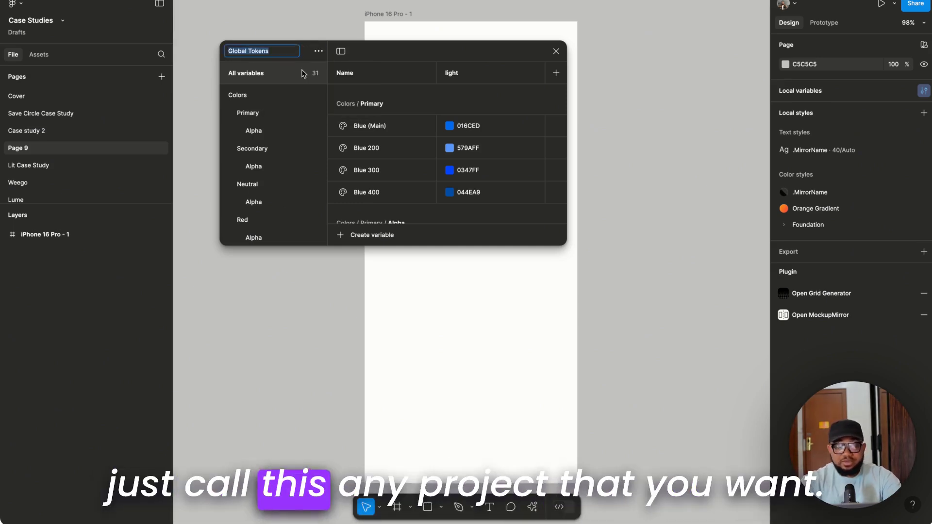
key(Caps_Lock)
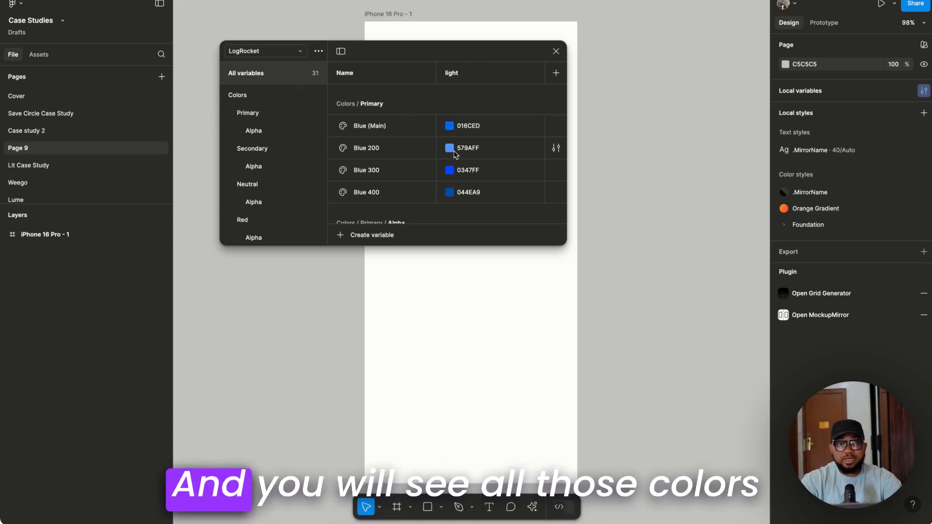
scroll(454, 154, down, 3)
scroll(454, 154, down, 10)
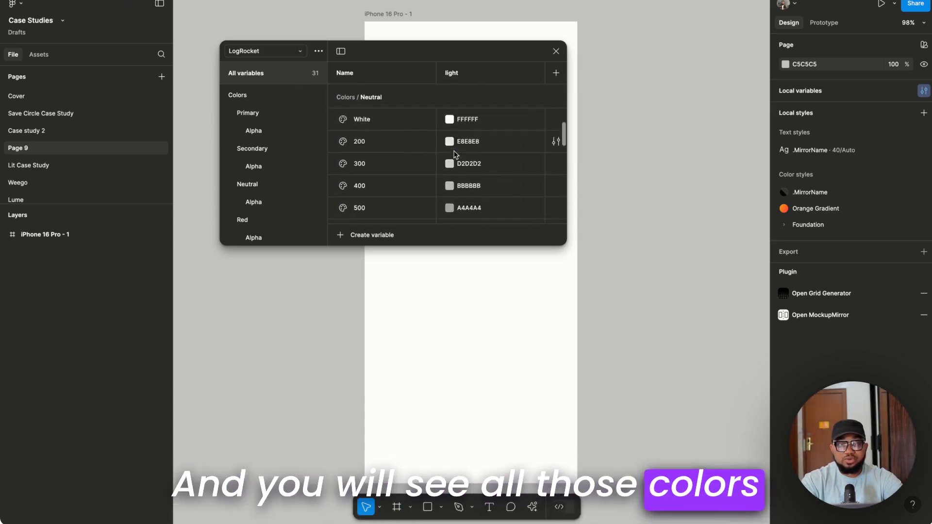
scroll(455, 154, down, 10)
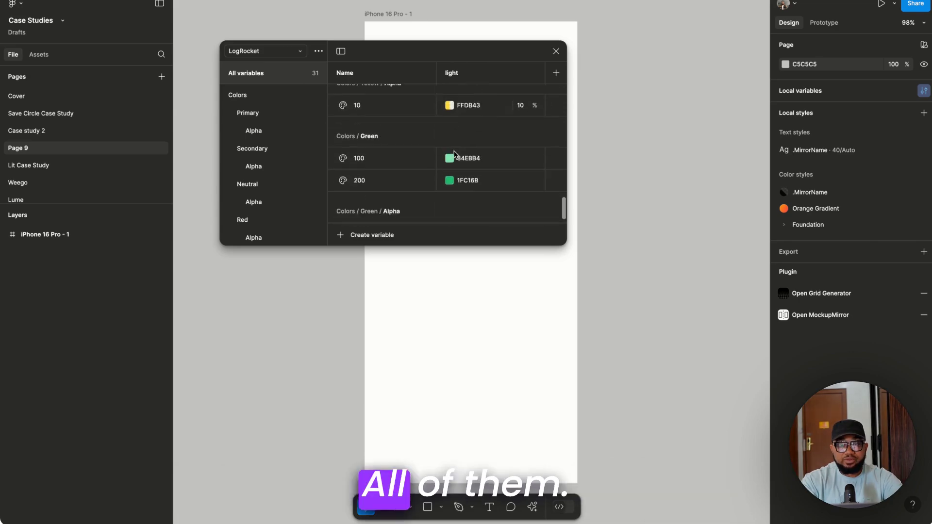
scroll(442, 189, up, 15)
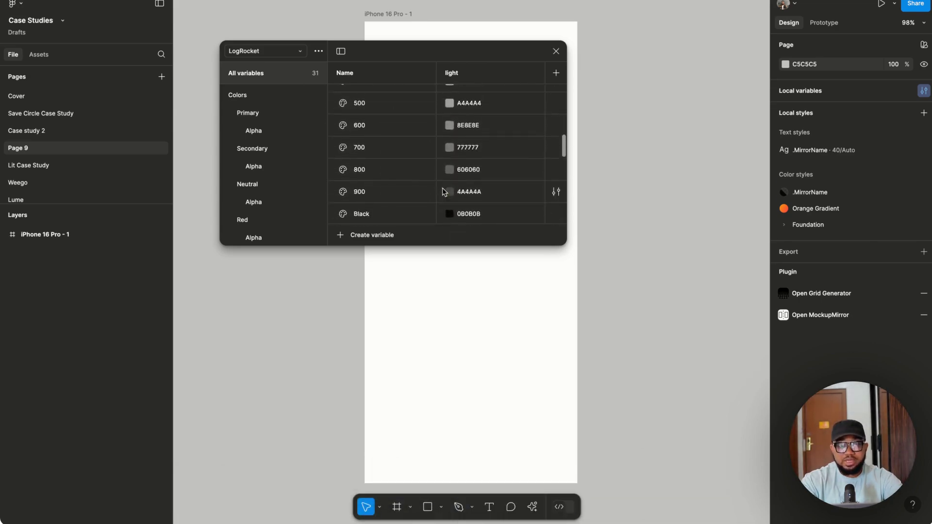
scroll(441, 188, up, 5)
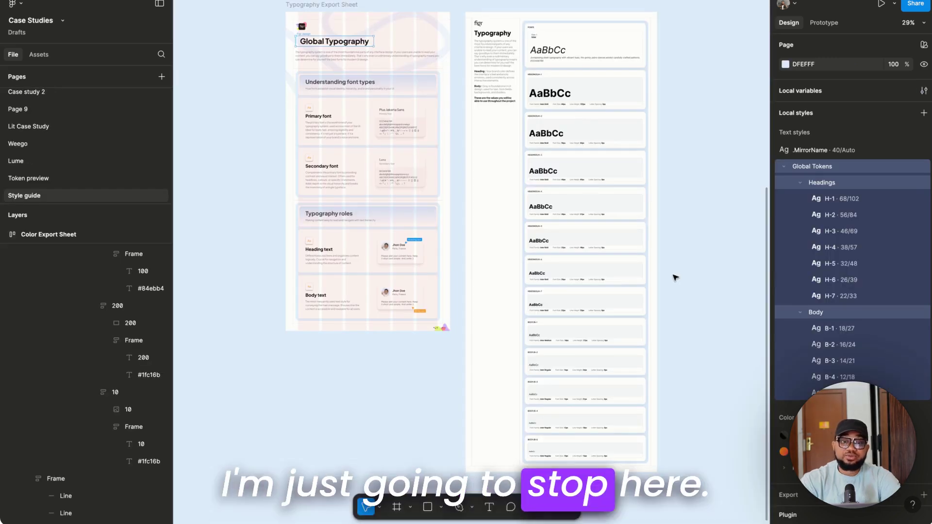